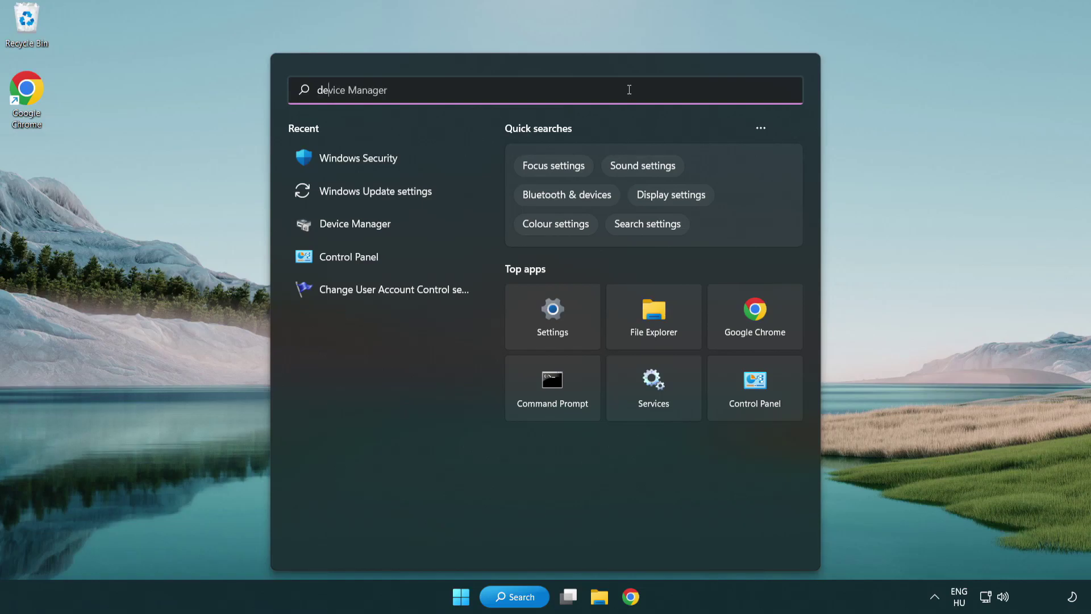
Step: Search Windows for device manager, open Device Manager and move its window toward the middle of the desktop
text(nager)
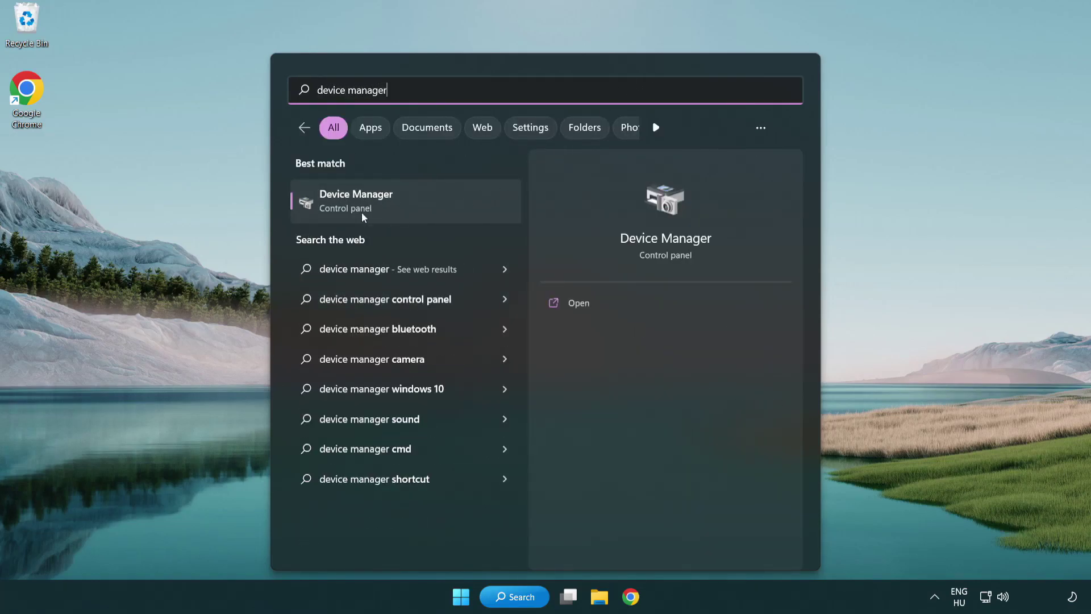
click(438, 210)
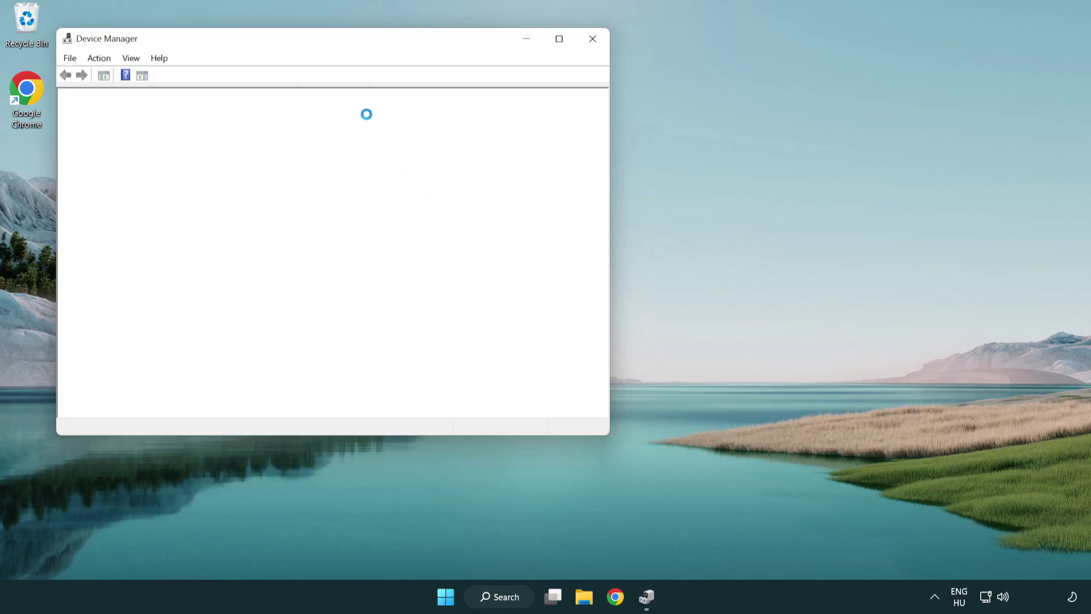
drag(302, 47, 481, 110)
Step: Update the VMware SVGA 3D display adapter's driver using the automatic driver search, and close Device Manager when finished
click(304, 227)
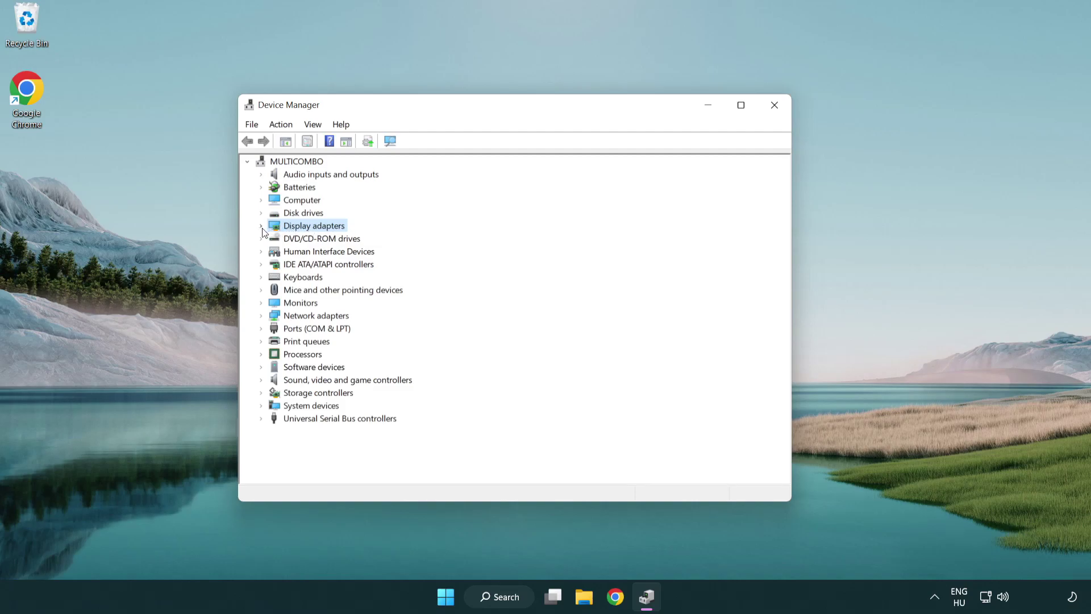
click(261, 226)
click(324, 243)
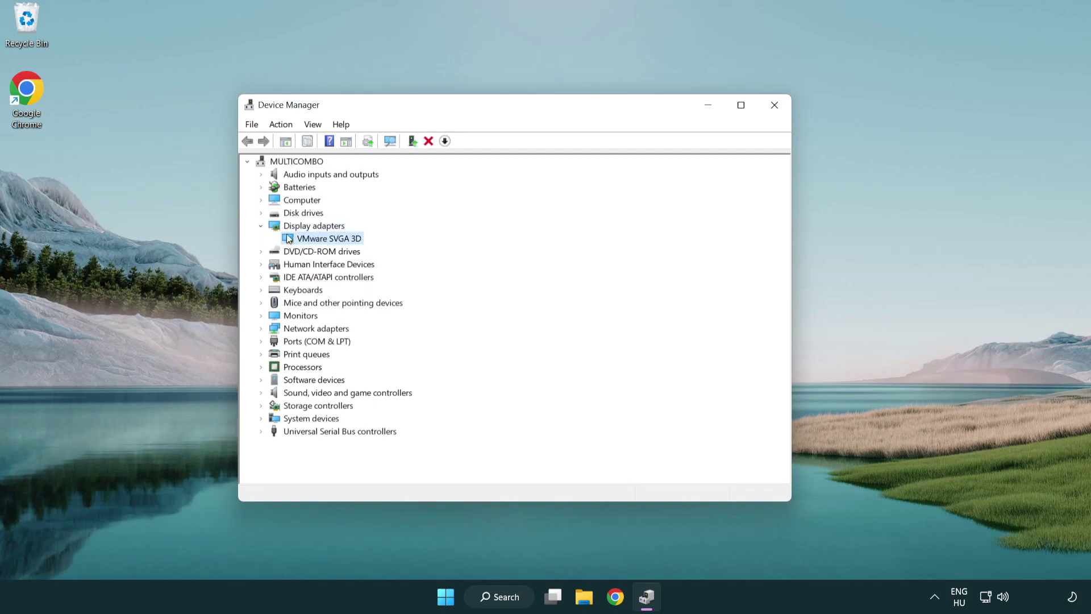
right_click(325, 243)
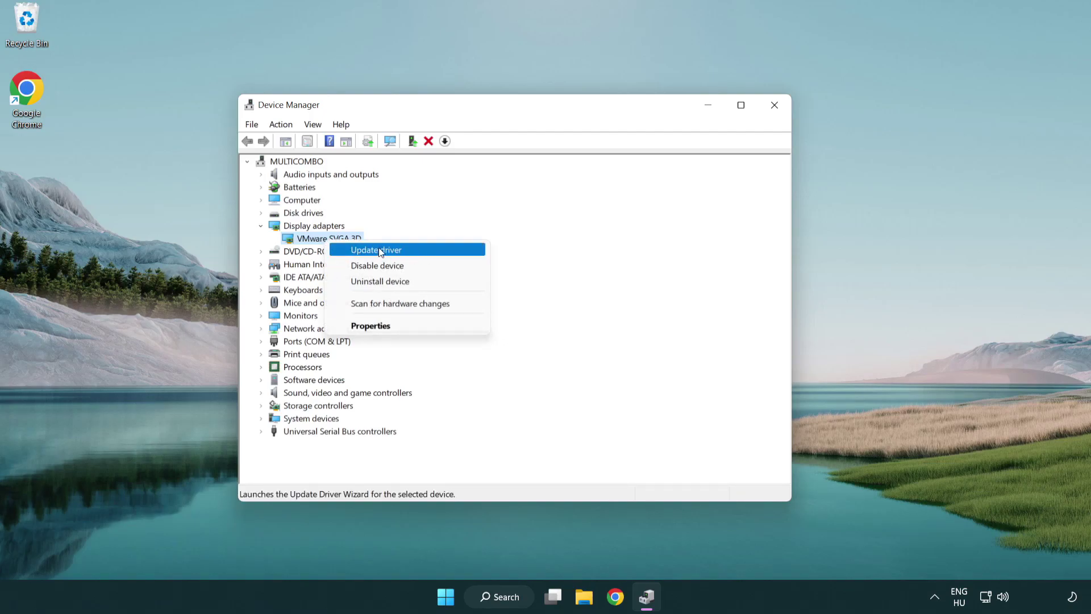
click(430, 250)
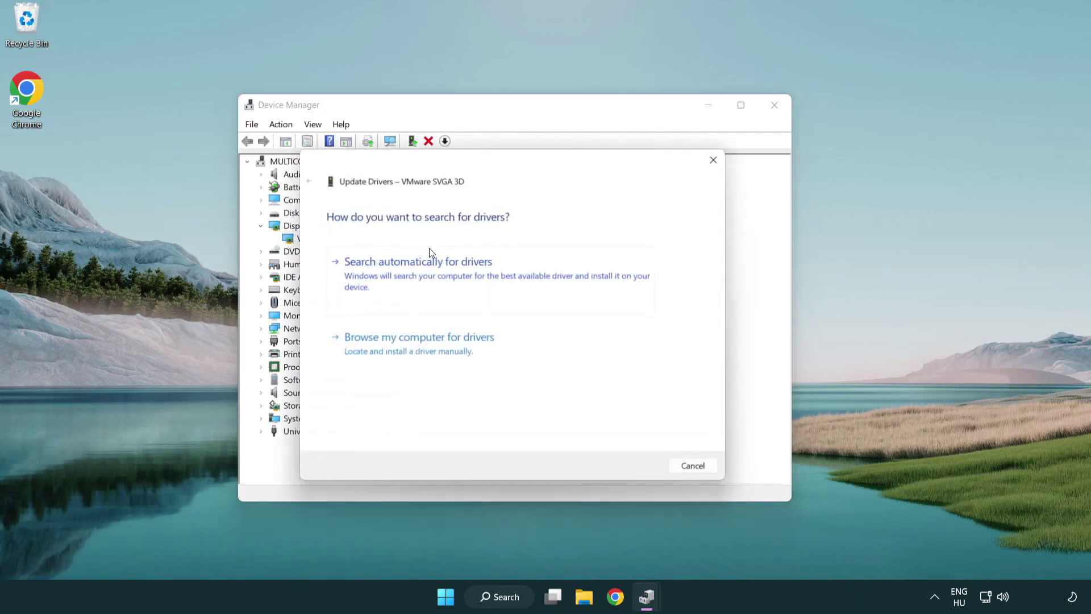
drag(455, 166, 477, 156)
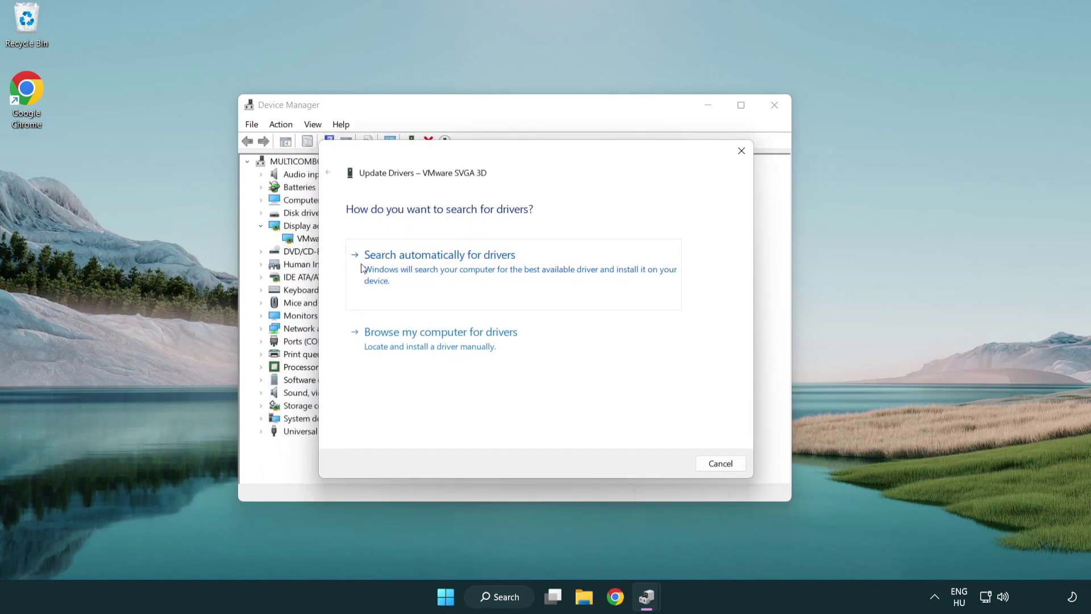
click(479, 270)
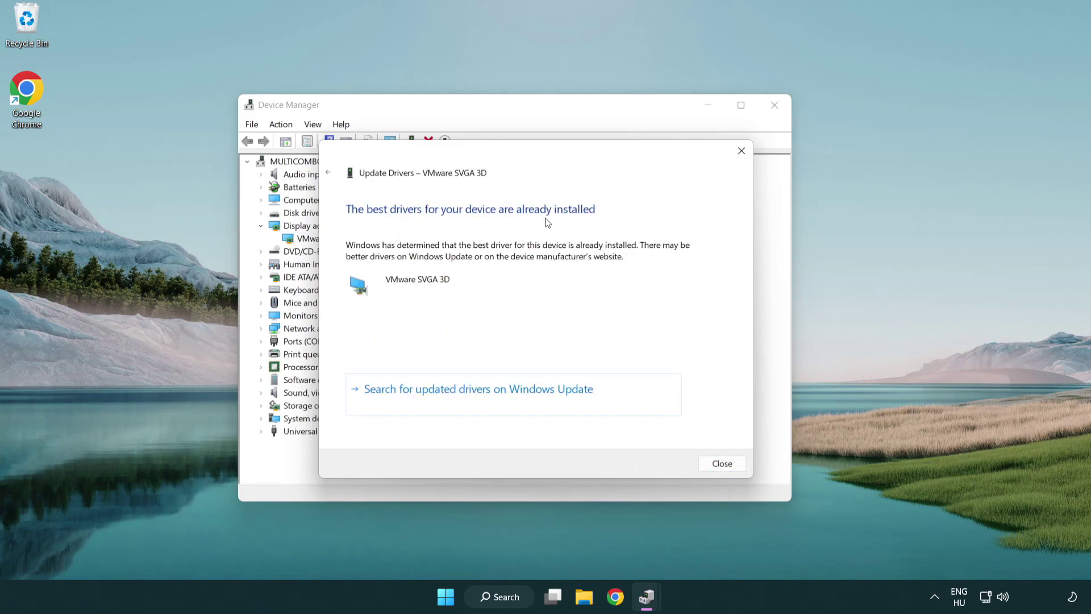
click(723, 465)
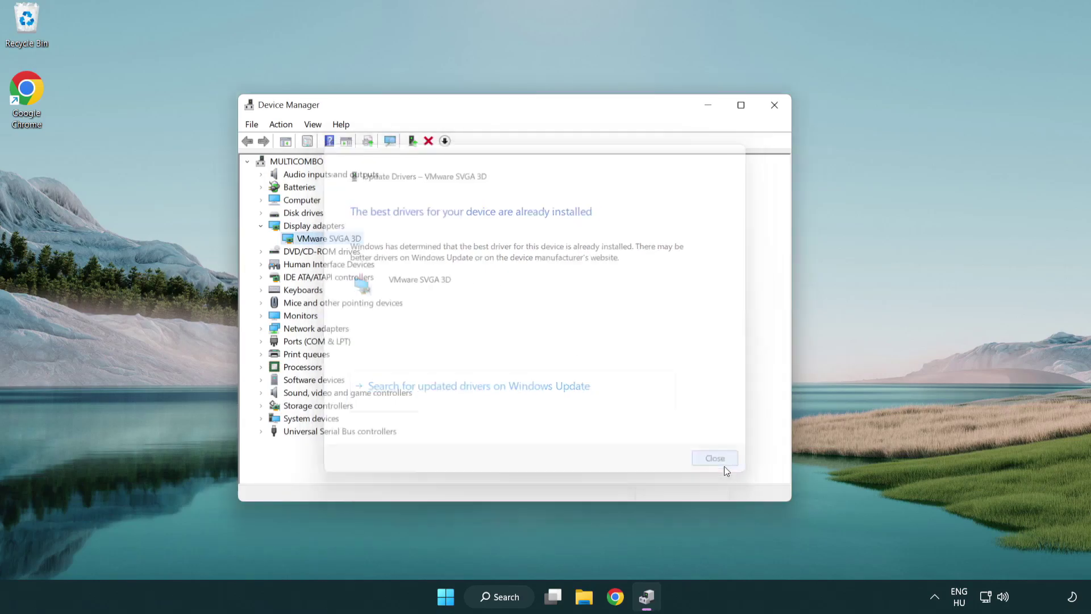
click(778, 109)
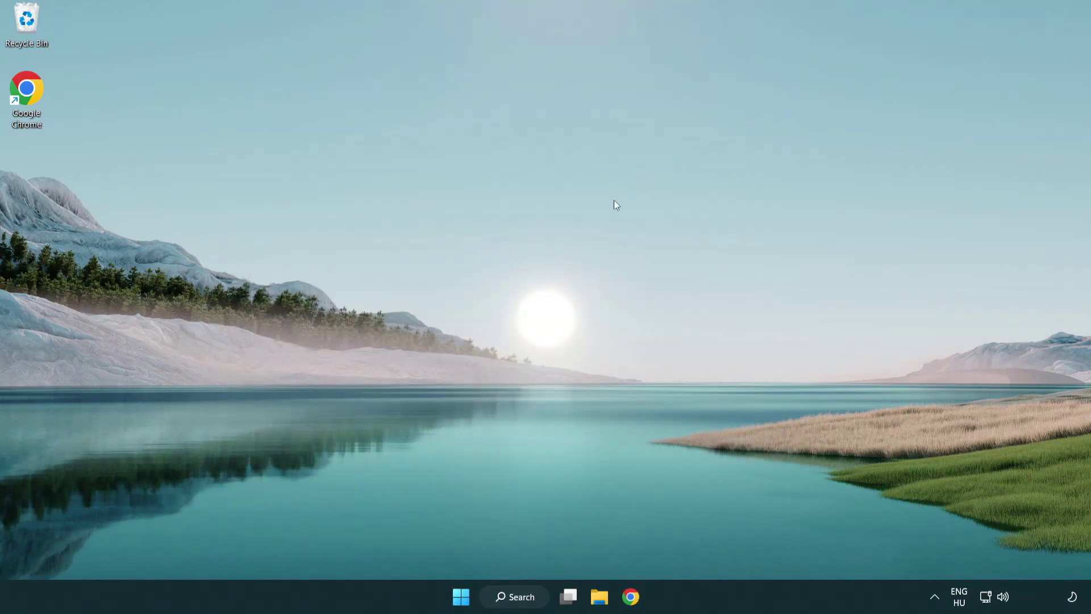
Step: Open the Windows Update settings through a search for update, check for updates and close Settings
click(526, 595)
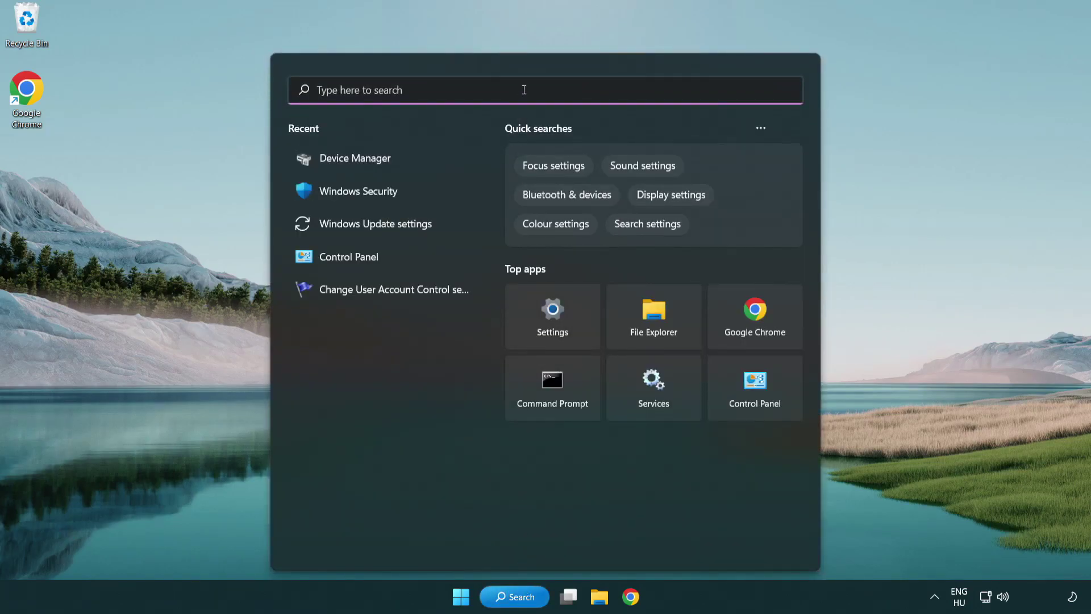
text(update)
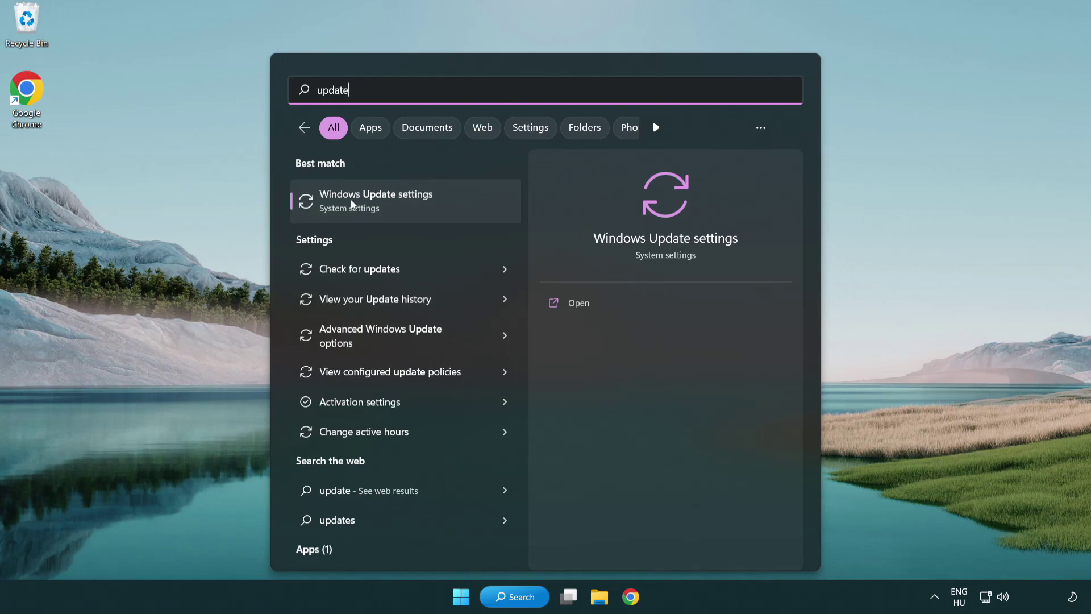
click(427, 210)
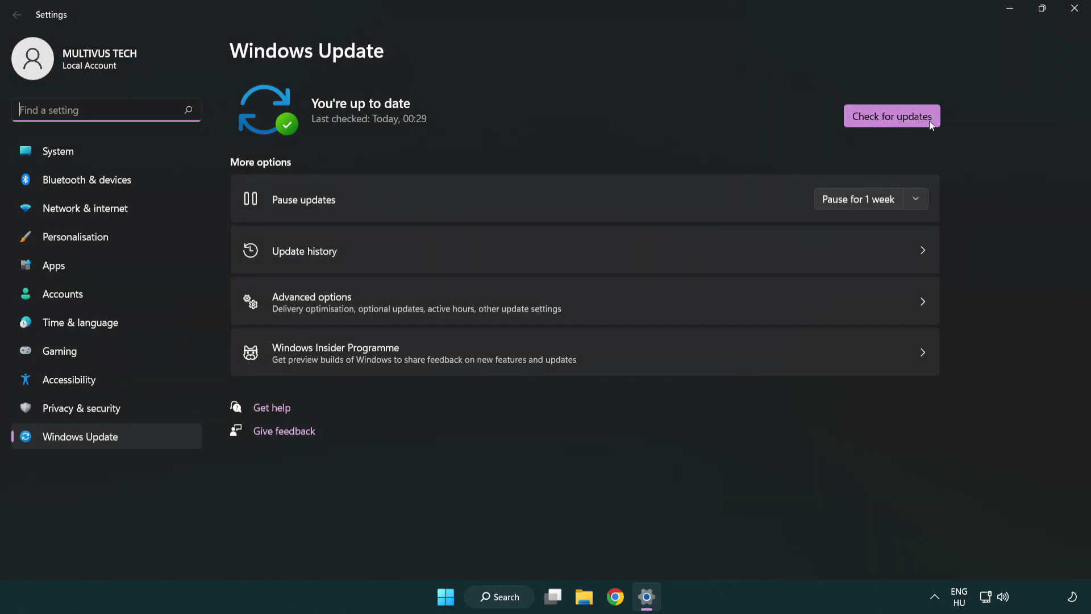
click(913, 121)
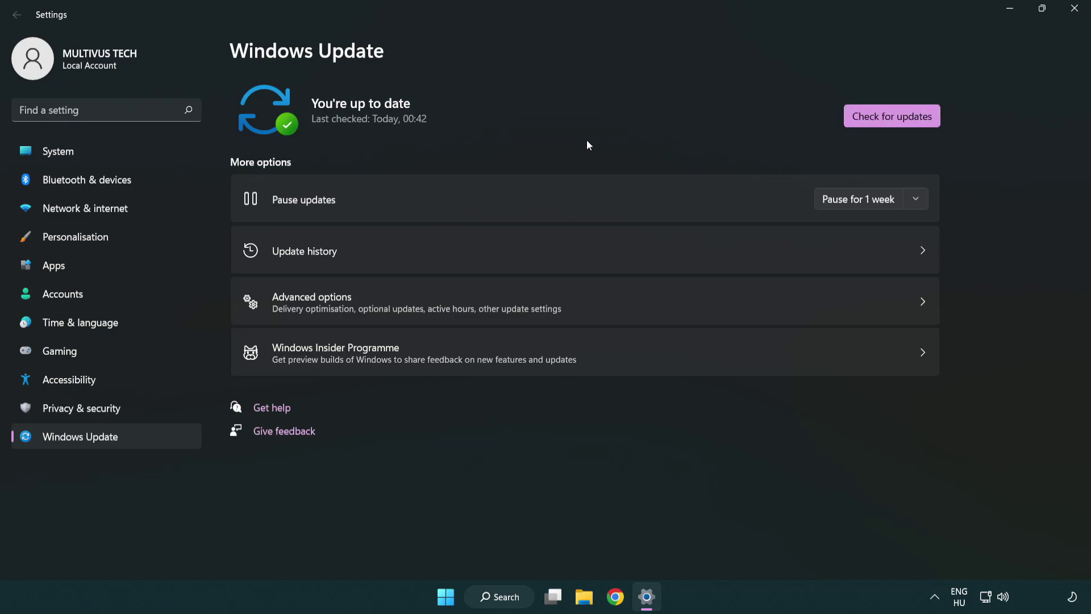
click(1070, 17)
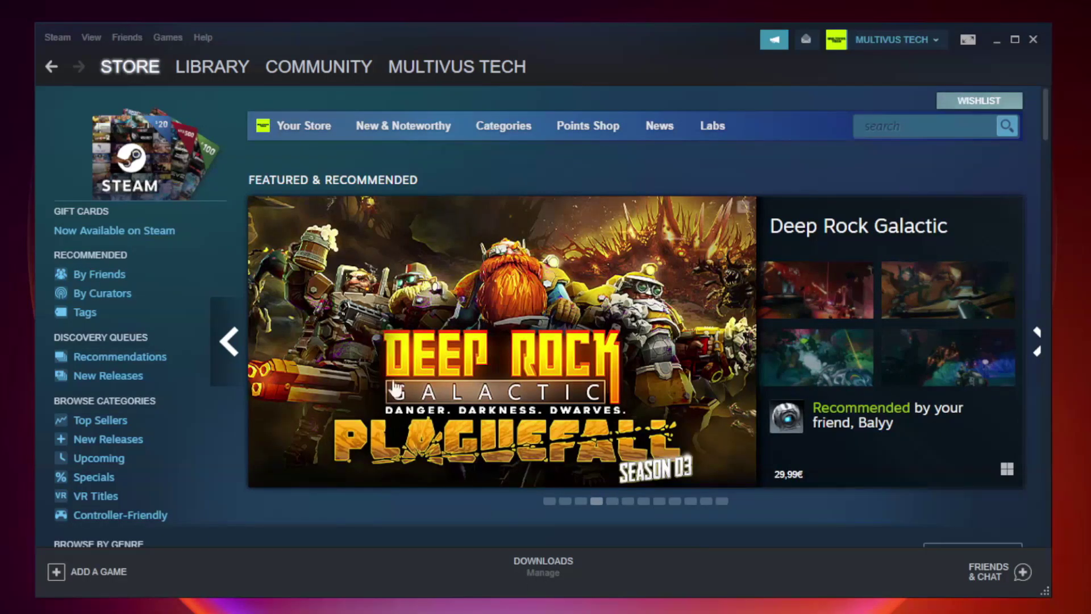
Step: In the Steam library, verify the integrity of the local files of YOUR NOT WORKING GAME
mouse_move(230, 71)
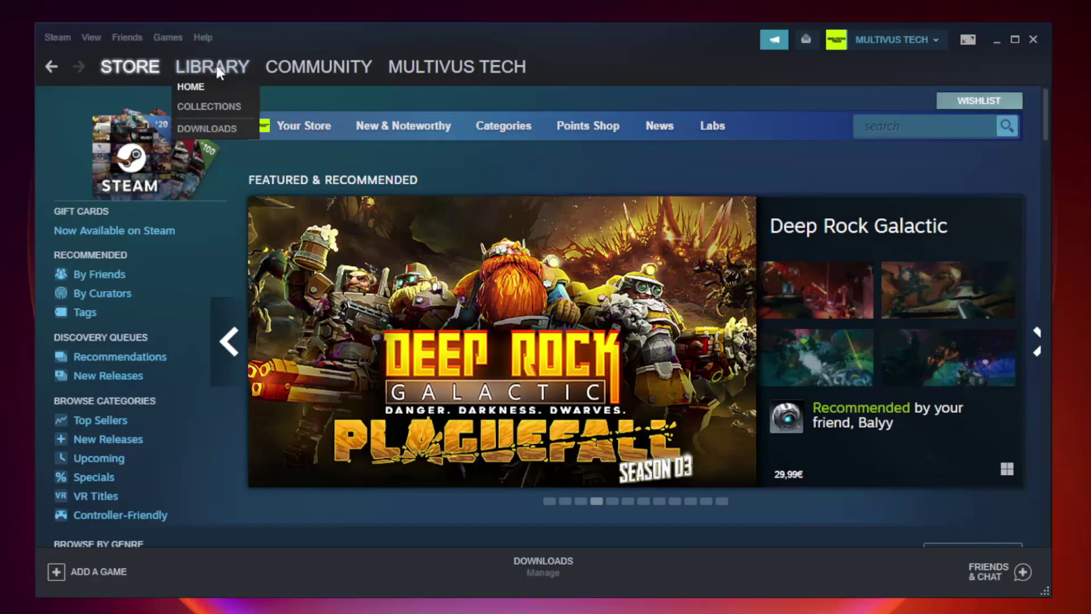
click(220, 72)
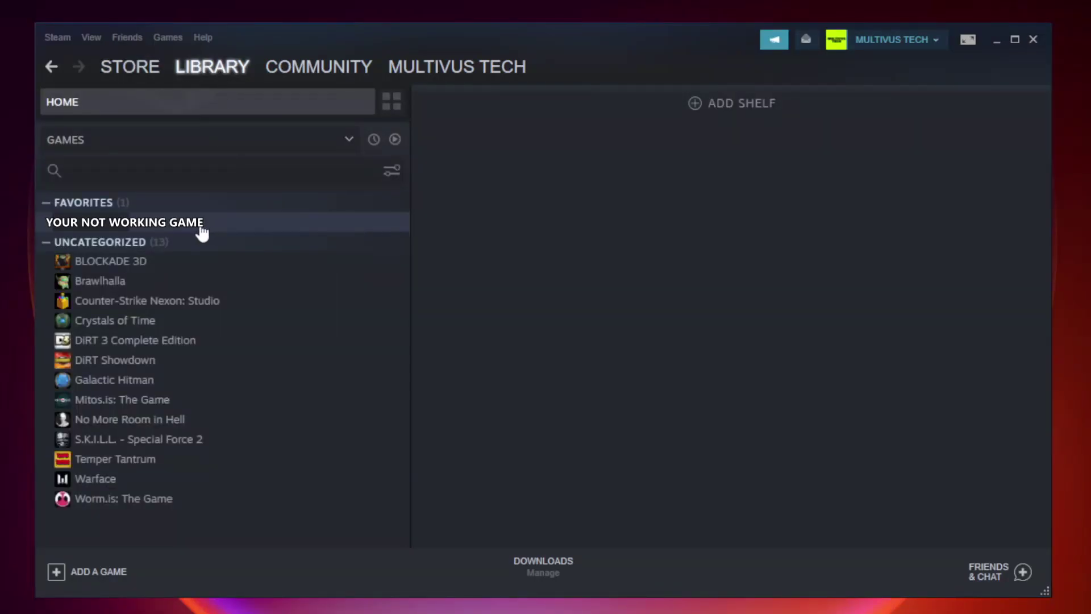
right_click(237, 227)
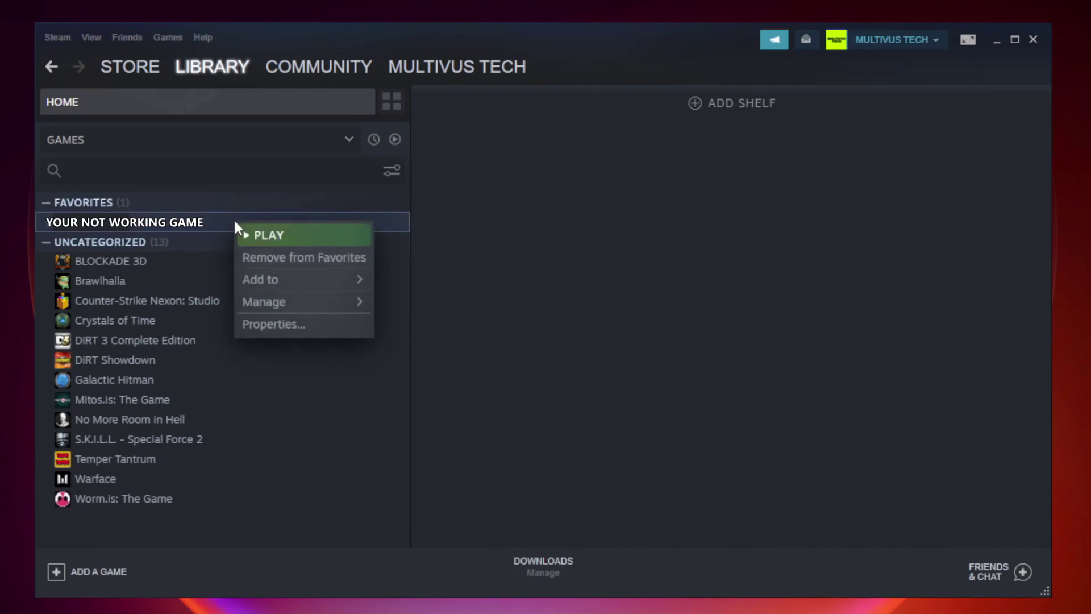
click(300, 325)
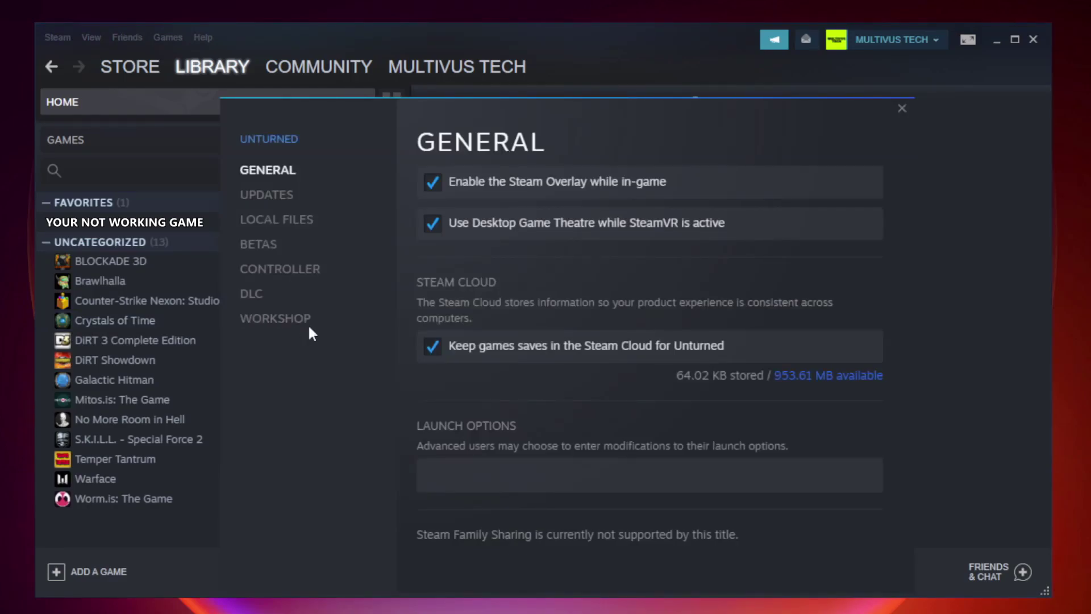
click(289, 225)
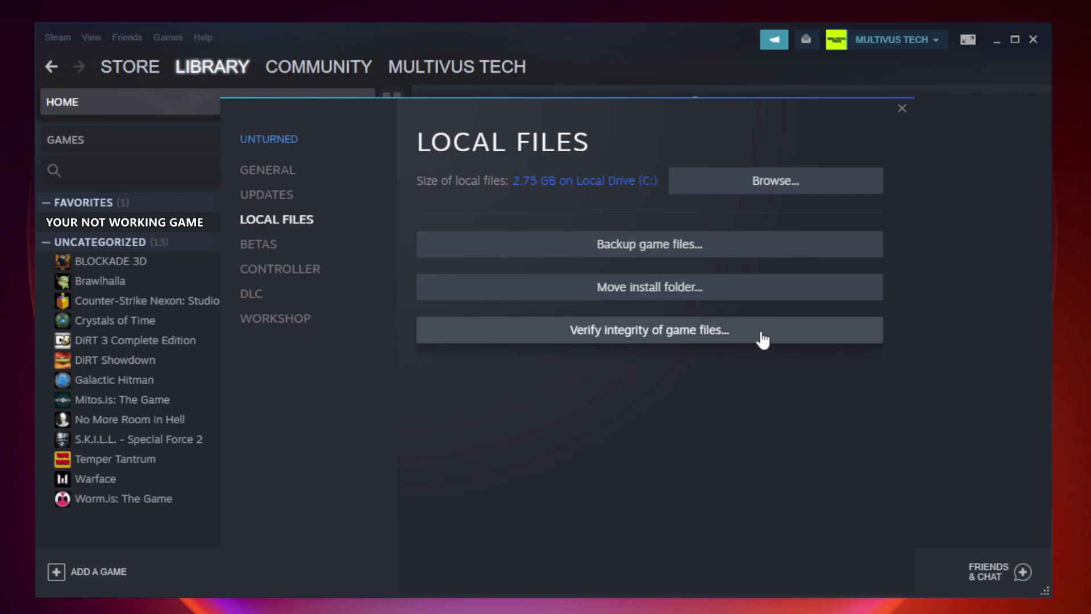
click(660, 336)
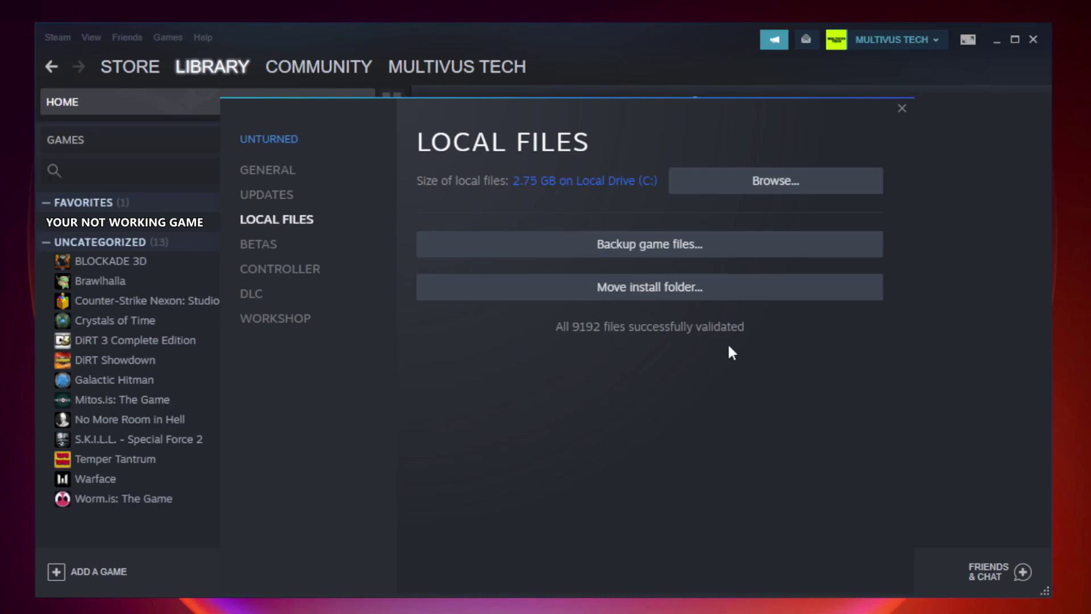
Step: Browse to the game's install folder and open the properties of the YOUR NOT WORKING GAME shortcut
click(779, 191)
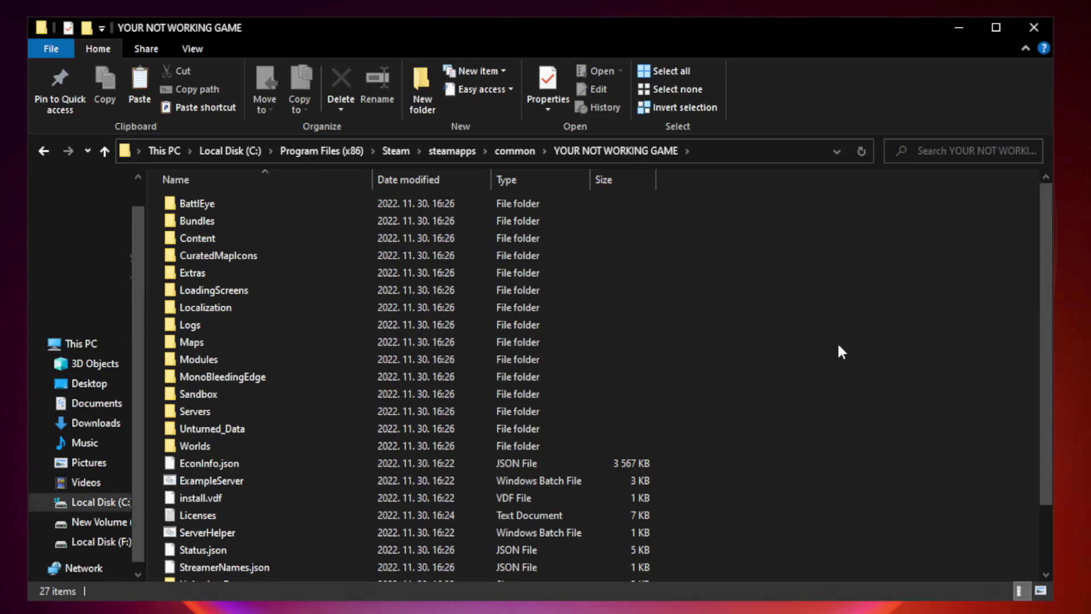
drag(1047, 298, 1047, 392)
click(386, 570)
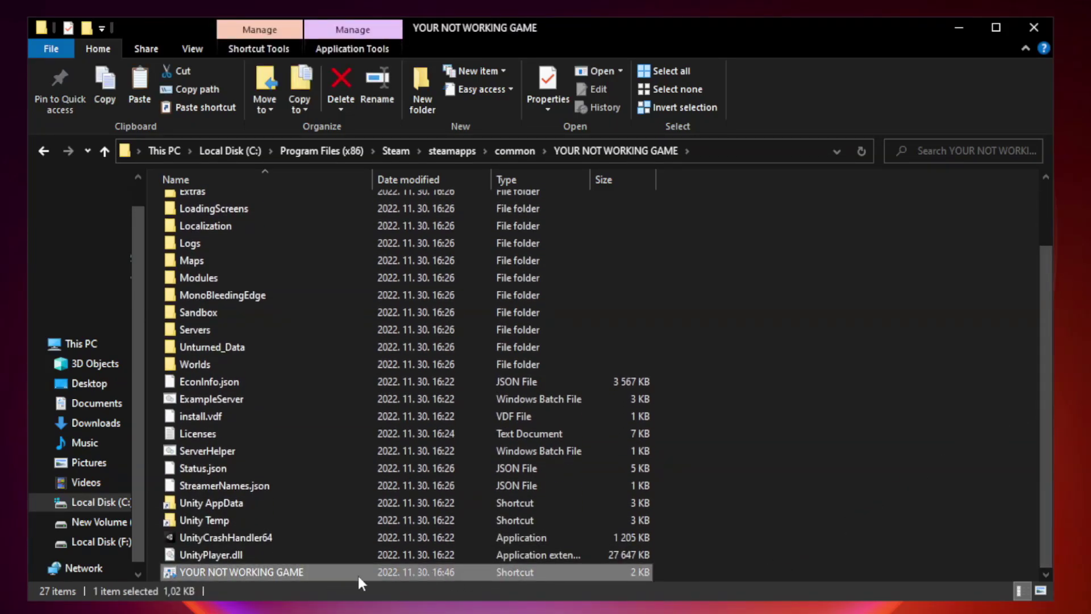
right_click(370, 573)
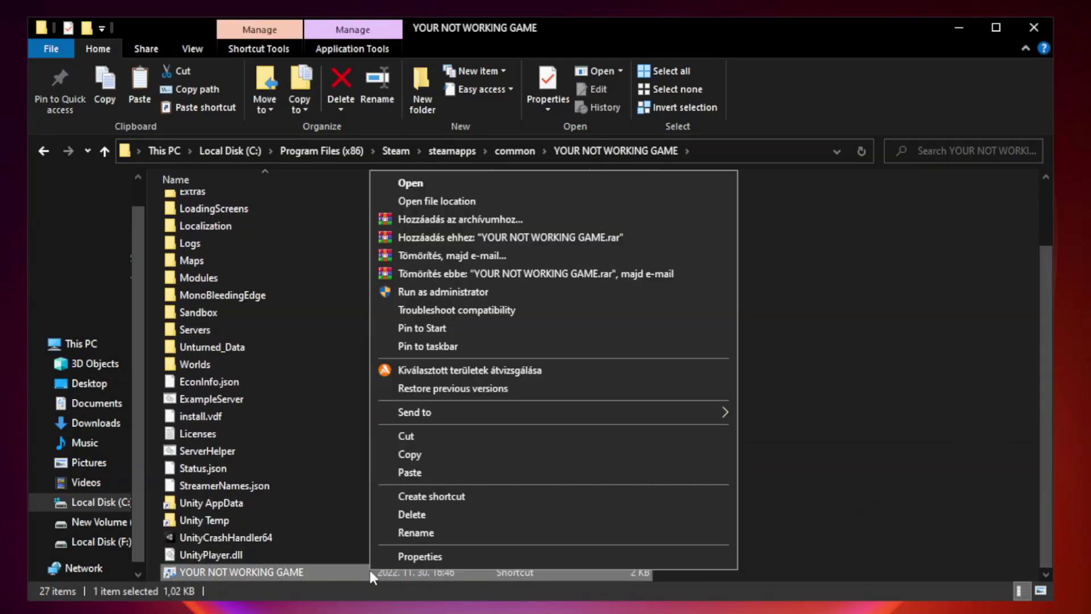
click(550, 557)
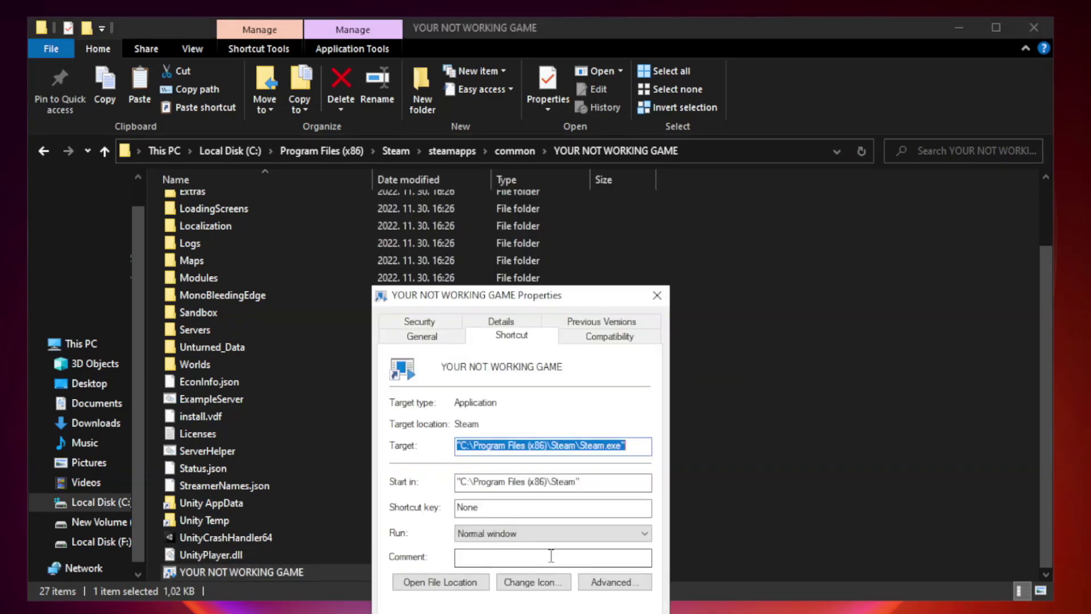
drag(537, 305, 542, 127)
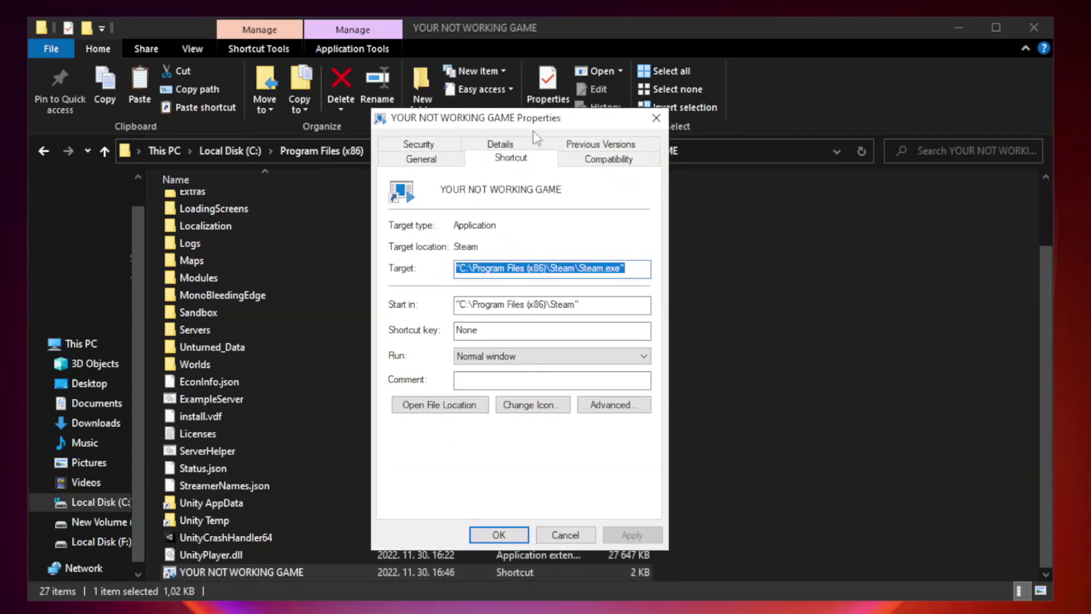
Step: Apply Windows 8 compatibility mode, disabled fullscreen optimizations and running as administrator to the game shortcut, and close the folder
click(607, 160)
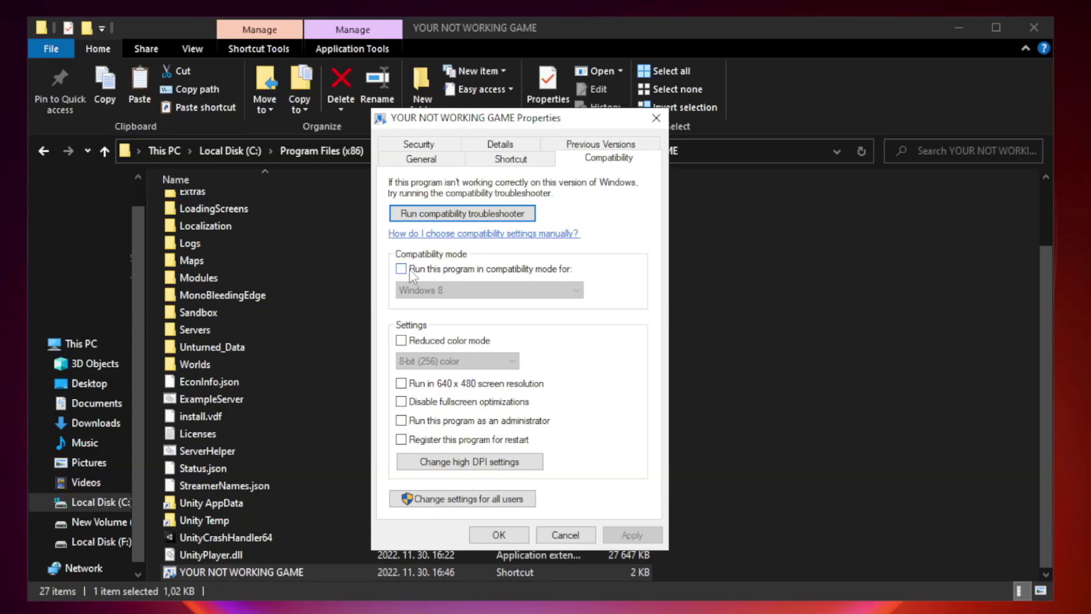
click(433, 270)
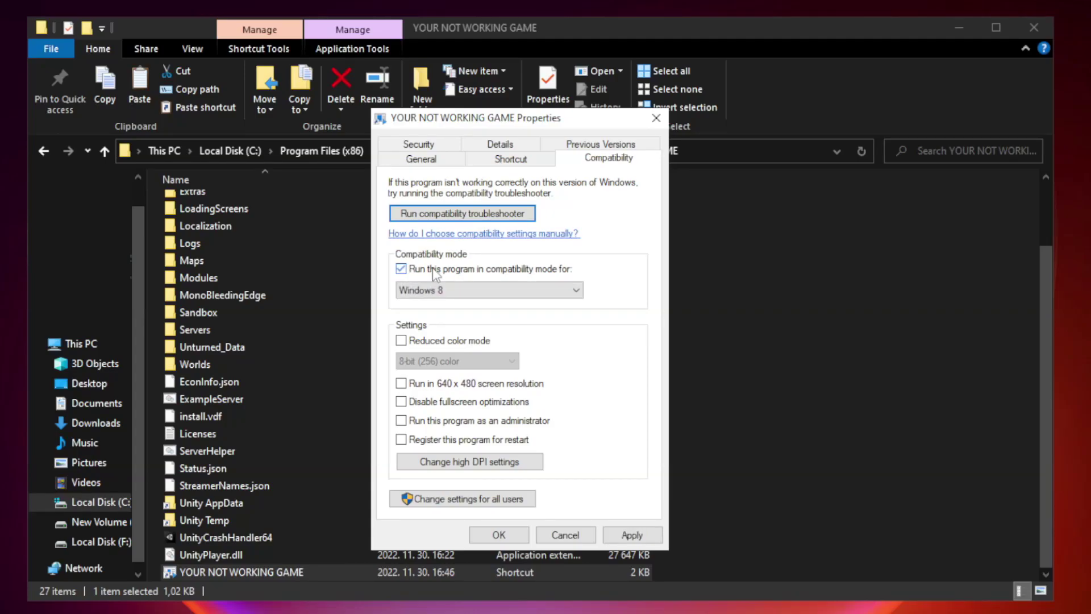
click(488, 290)
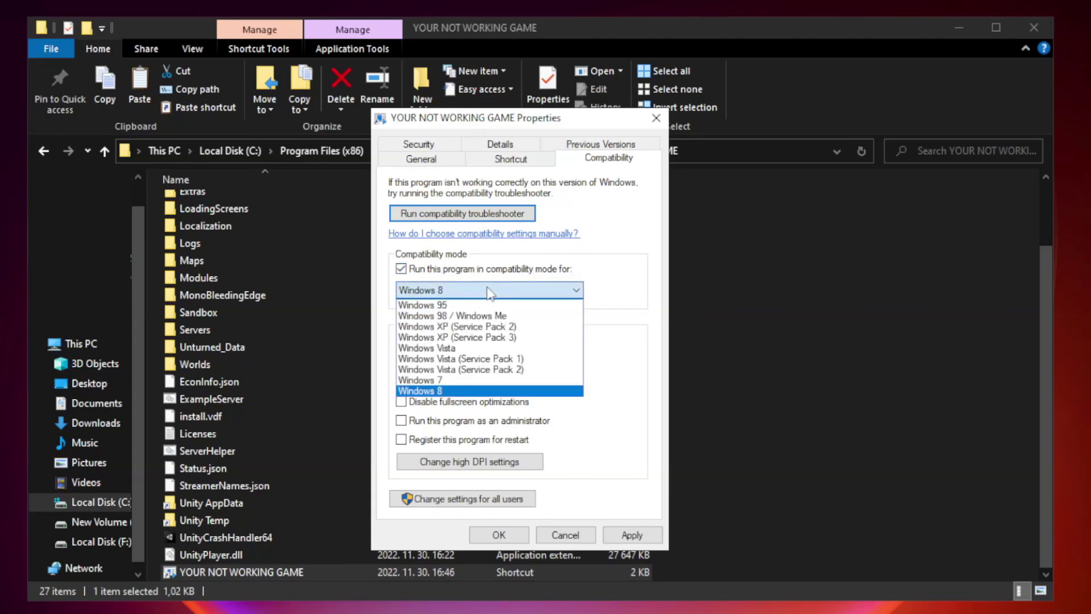
click(462, 391)
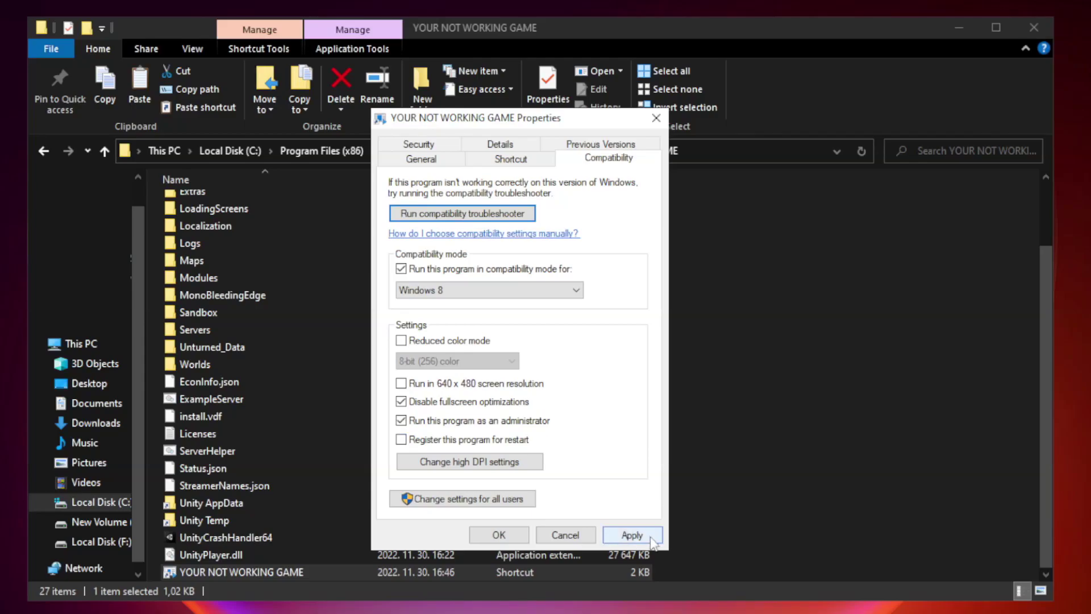
click(631, 535)
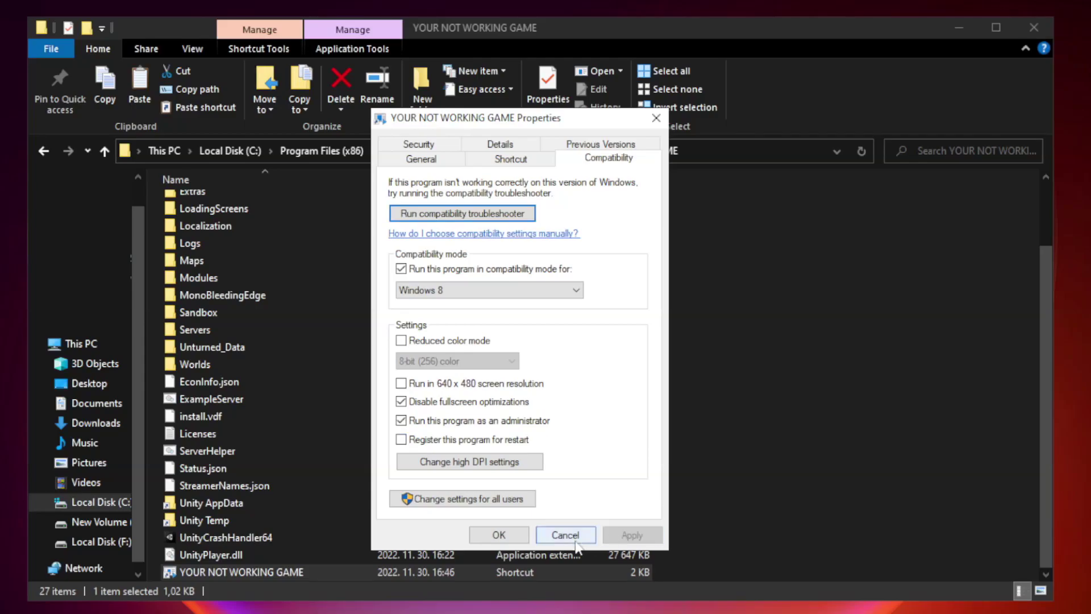
click(498, 536)
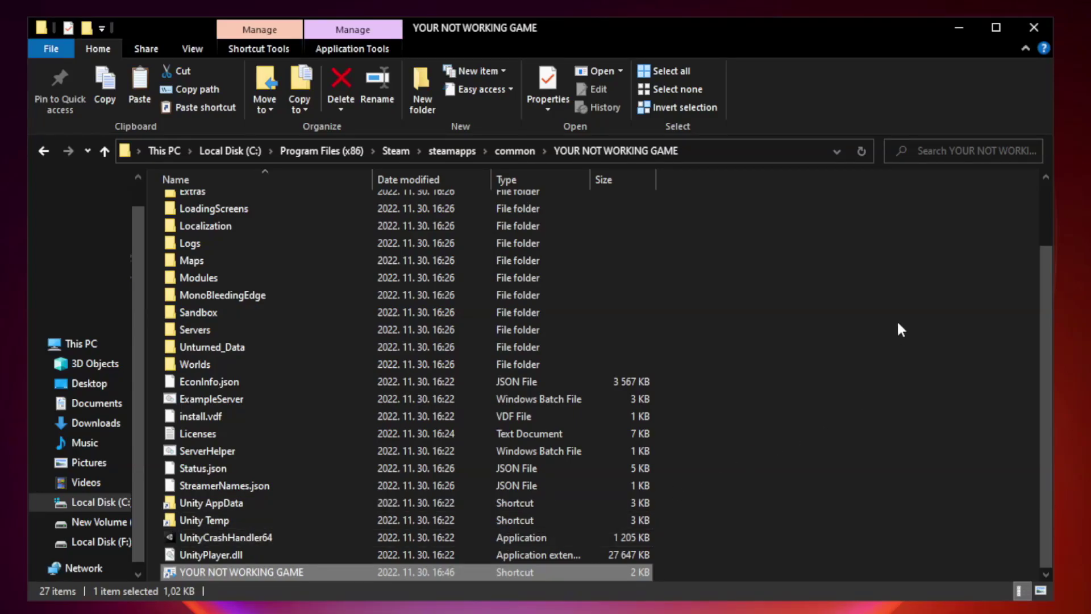
click(1034, 29)
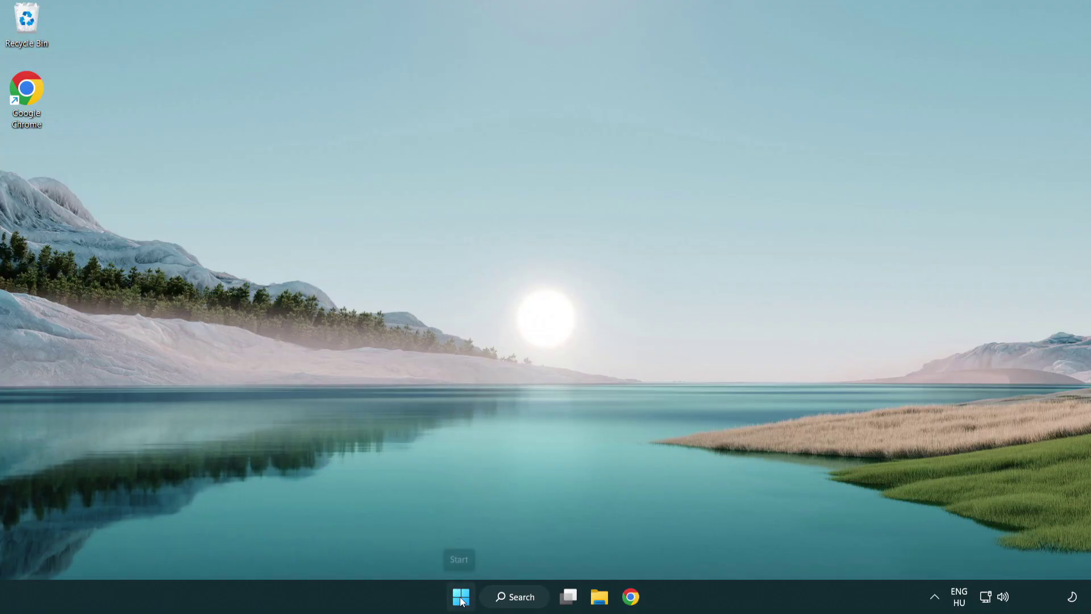
Step: Open Task Manager from the Windows desktop
right_click(460, 598)
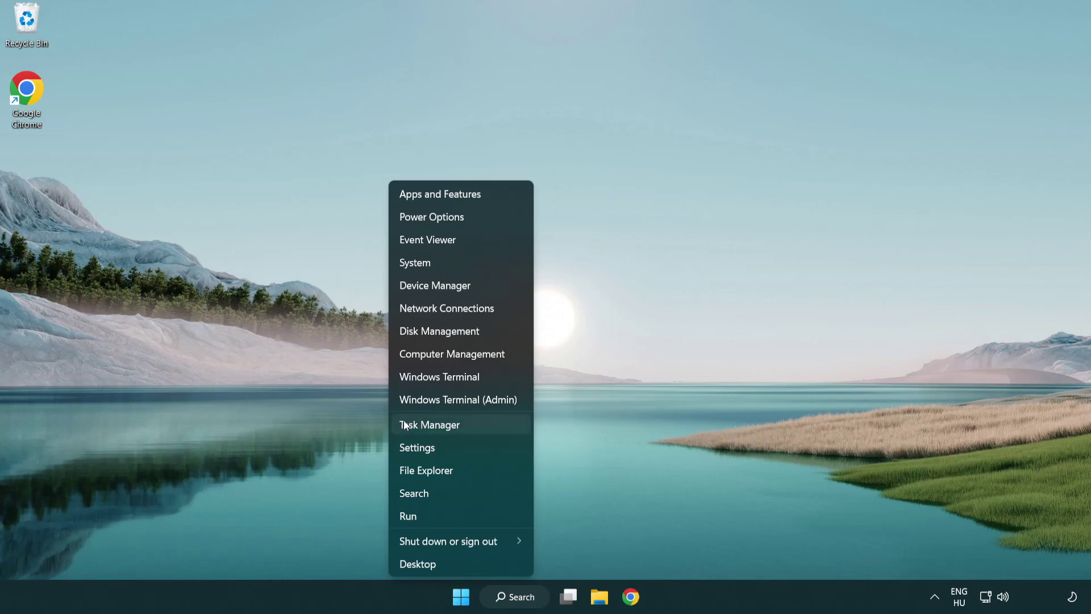
click(482, 427)
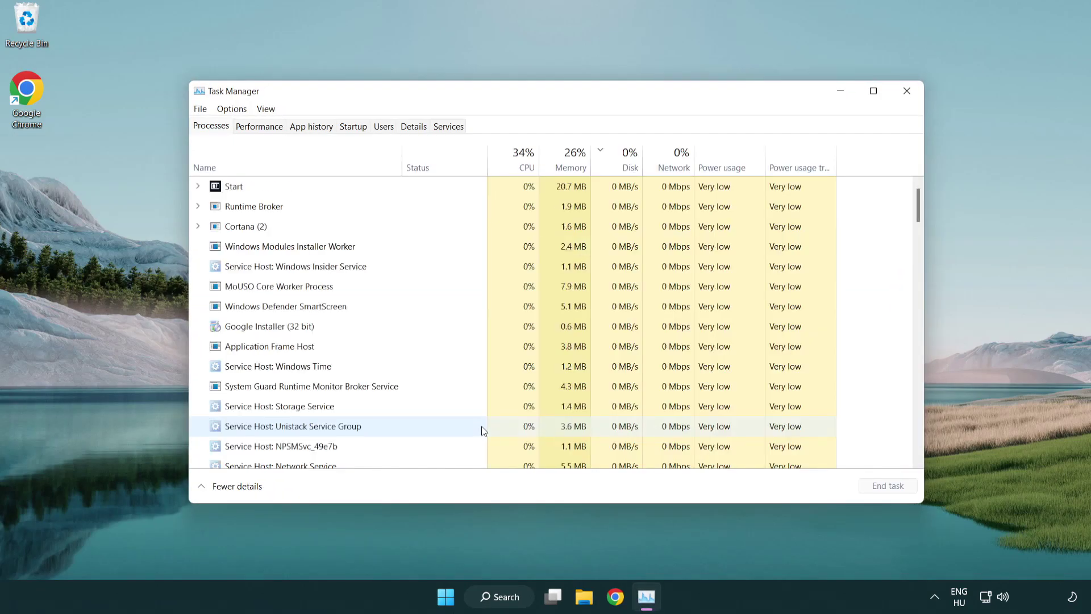
Step: Disable Terminal, Phone Link, Cortana and the Windows Security notification entry as startup apps, and close Task Manager
click(357, 127)
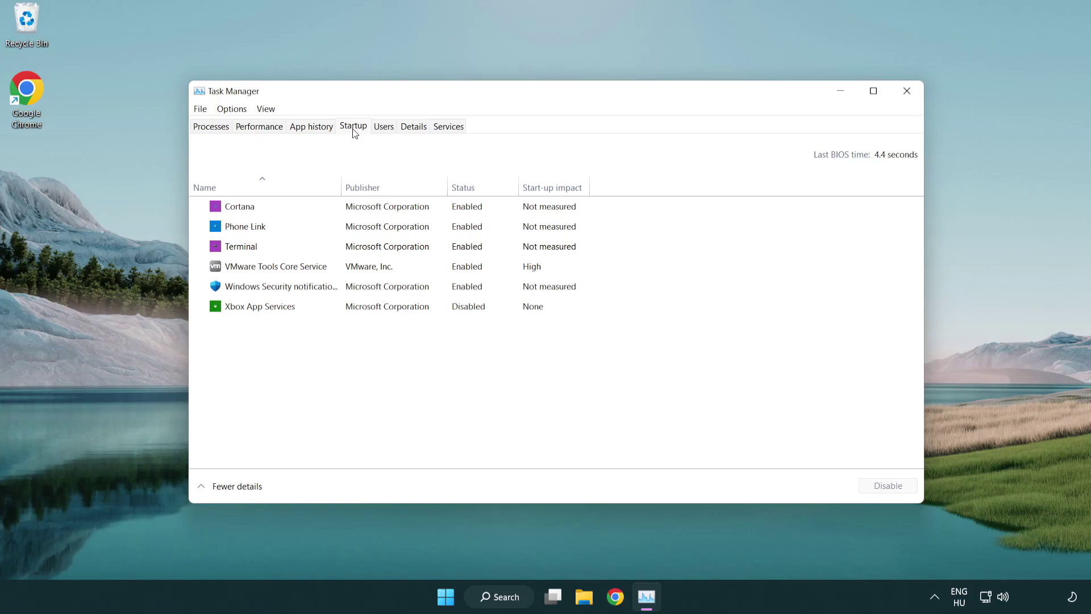
click(359, 248)
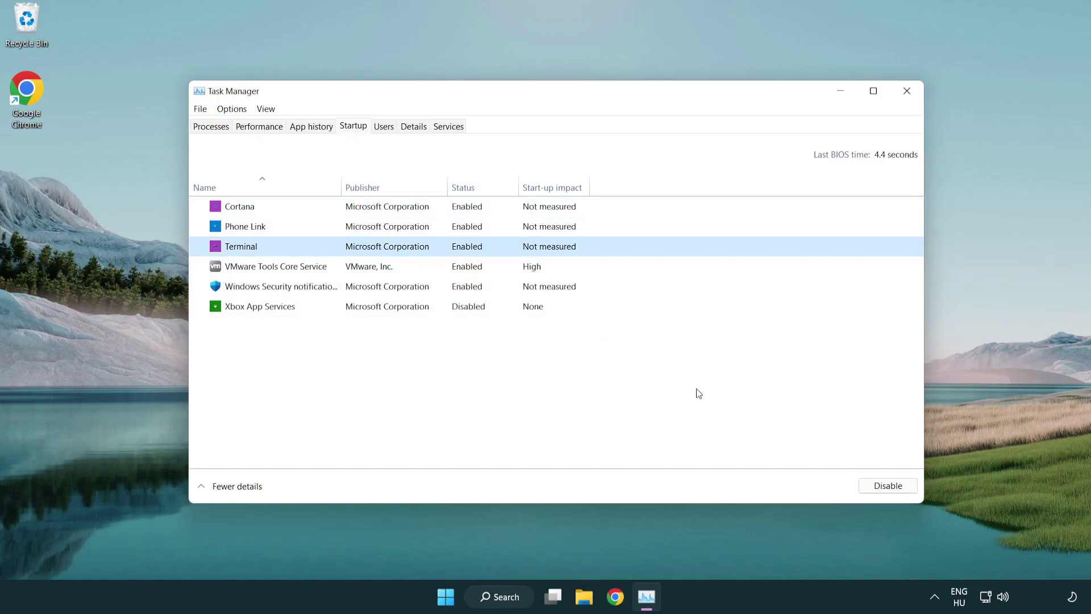
click(867, 485)
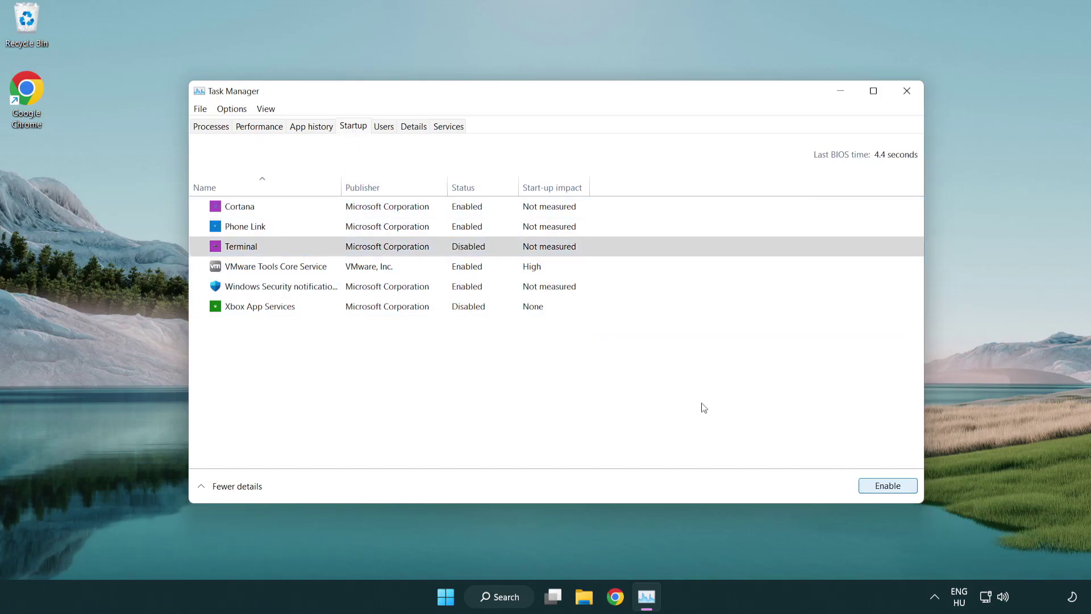
click(455, 229)
click(888, 488)
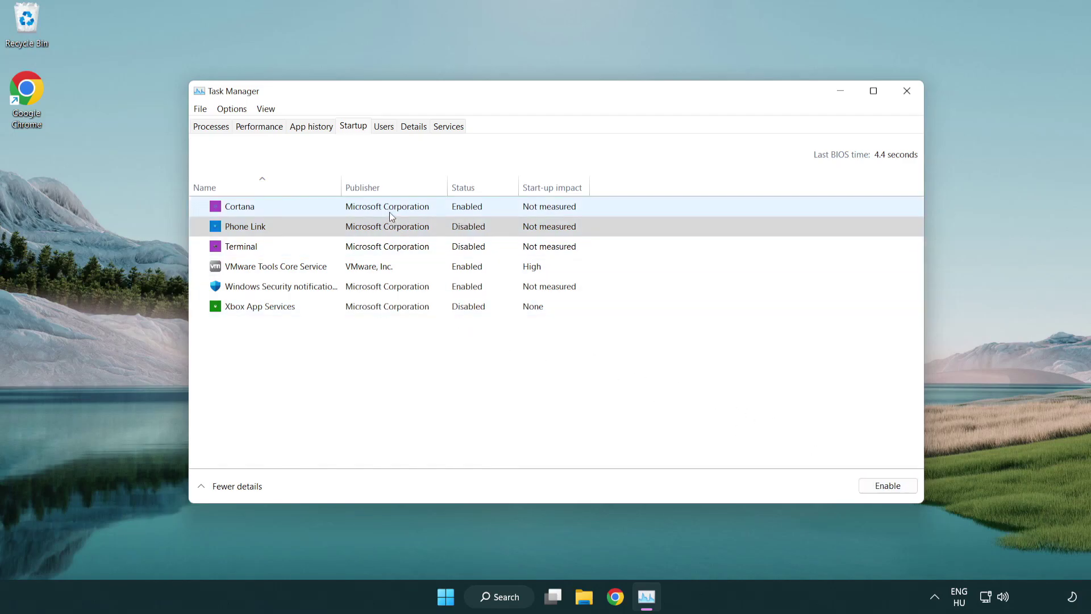
click(390, 212)
click(877, 484)
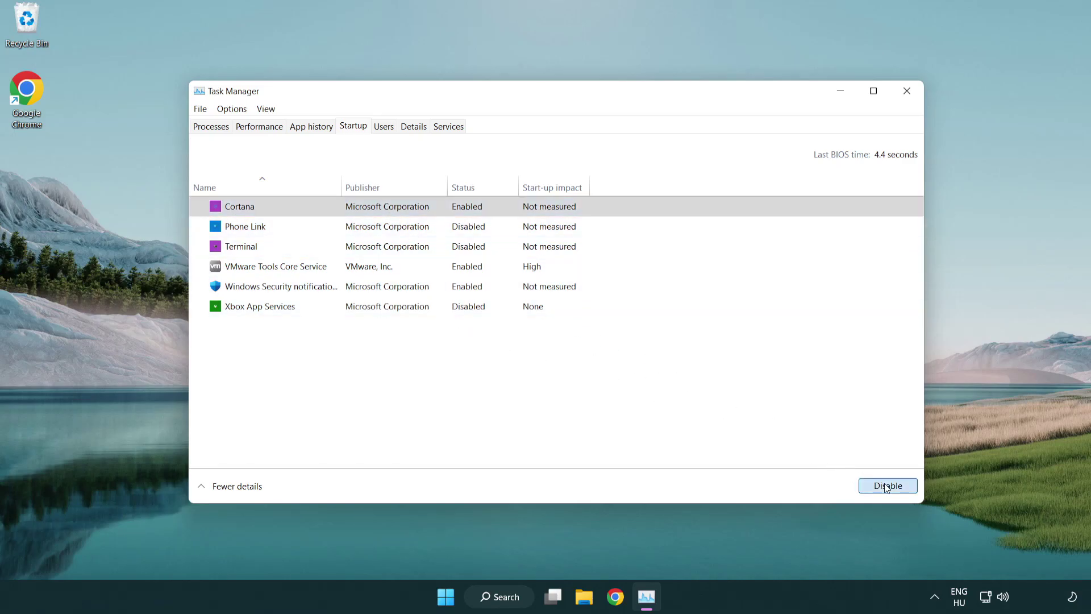
click(519, 292)
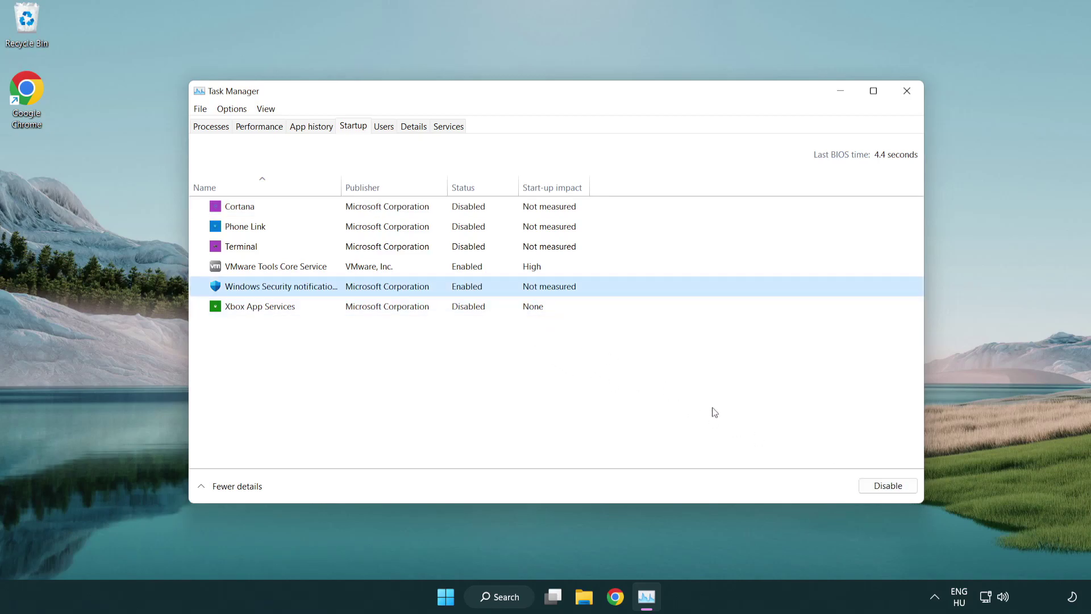
click(887, 486)
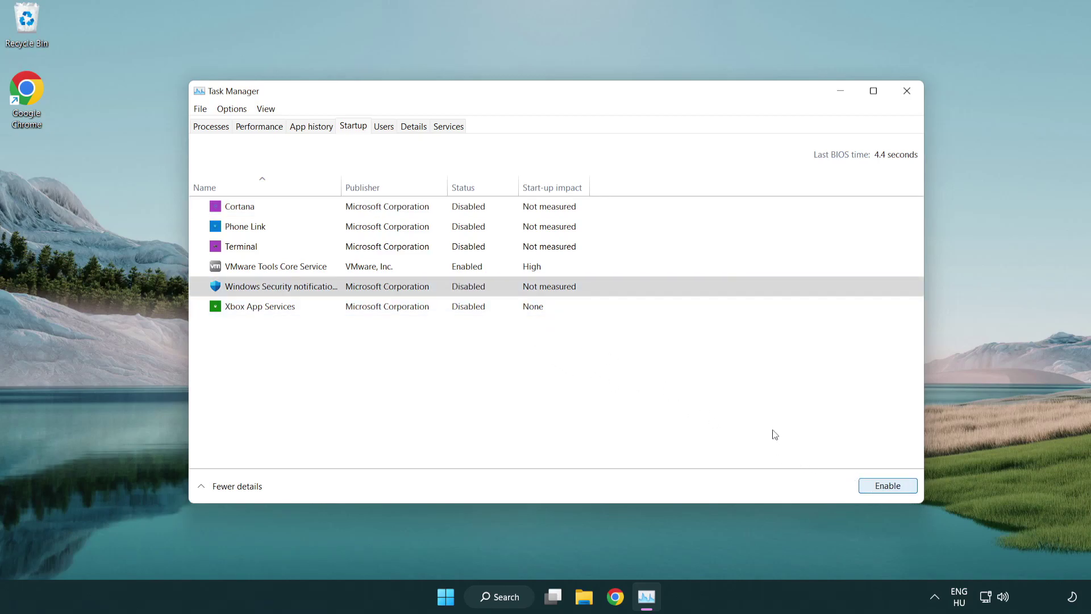
click(907, 92)
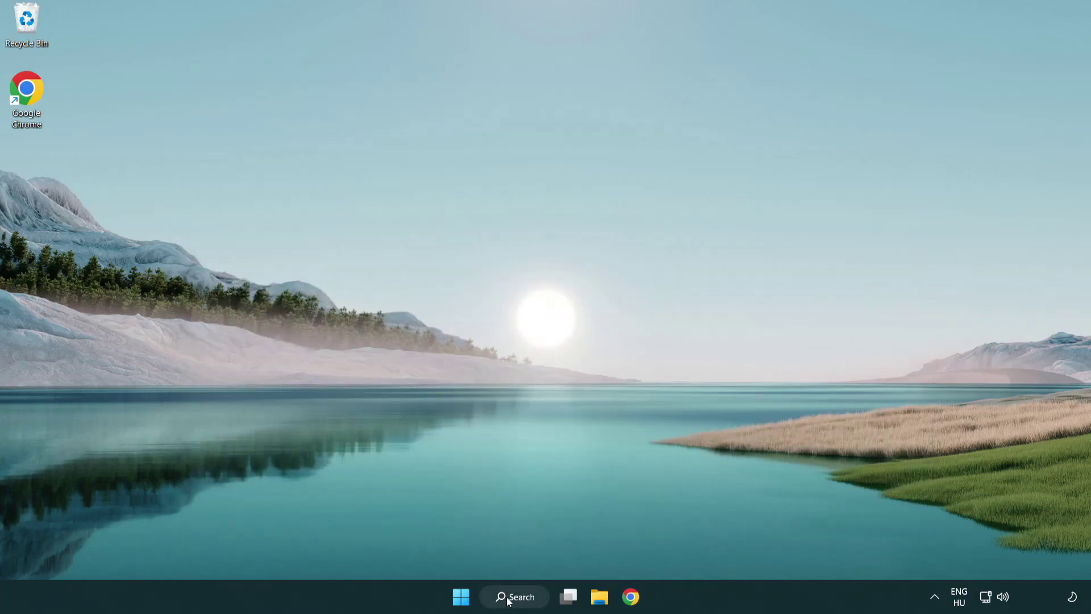
Step: Search Windows for "security" and open the Windows Security app
click(512, 597)
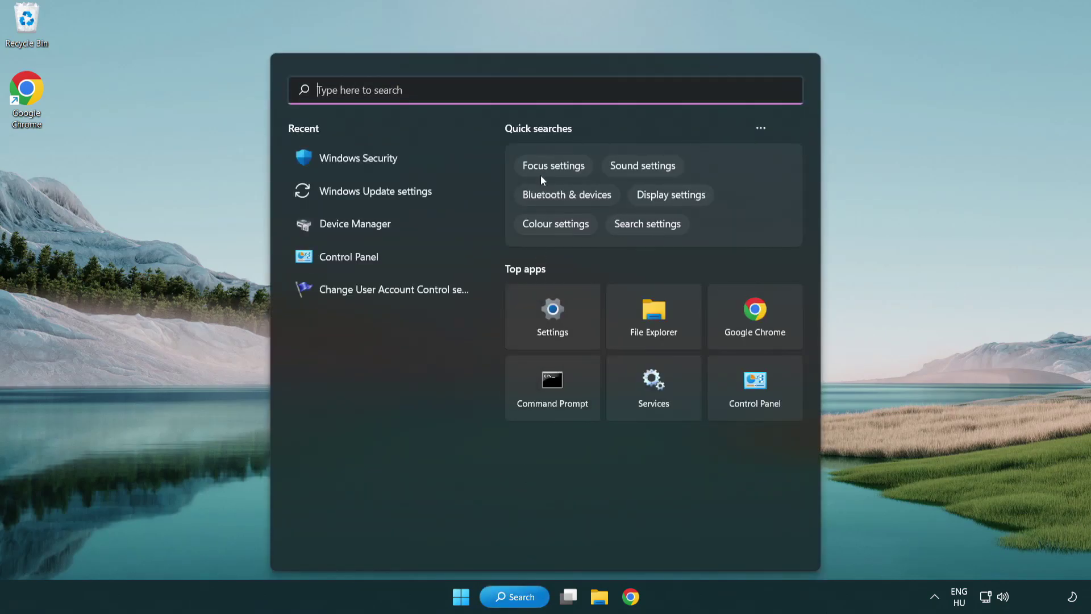
text(sec)
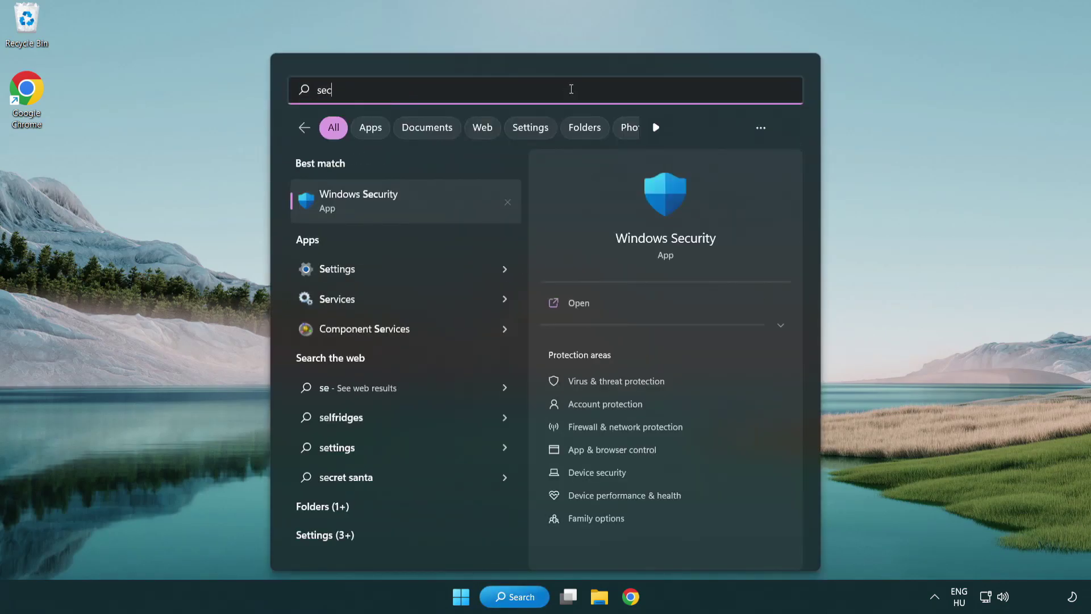
text(uri)
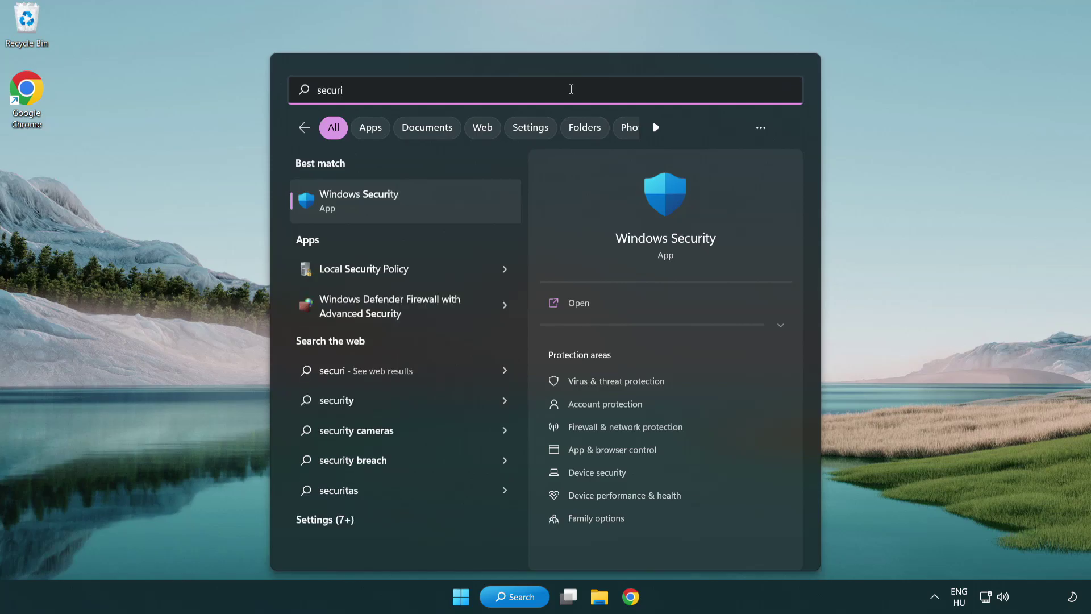
text(ty)
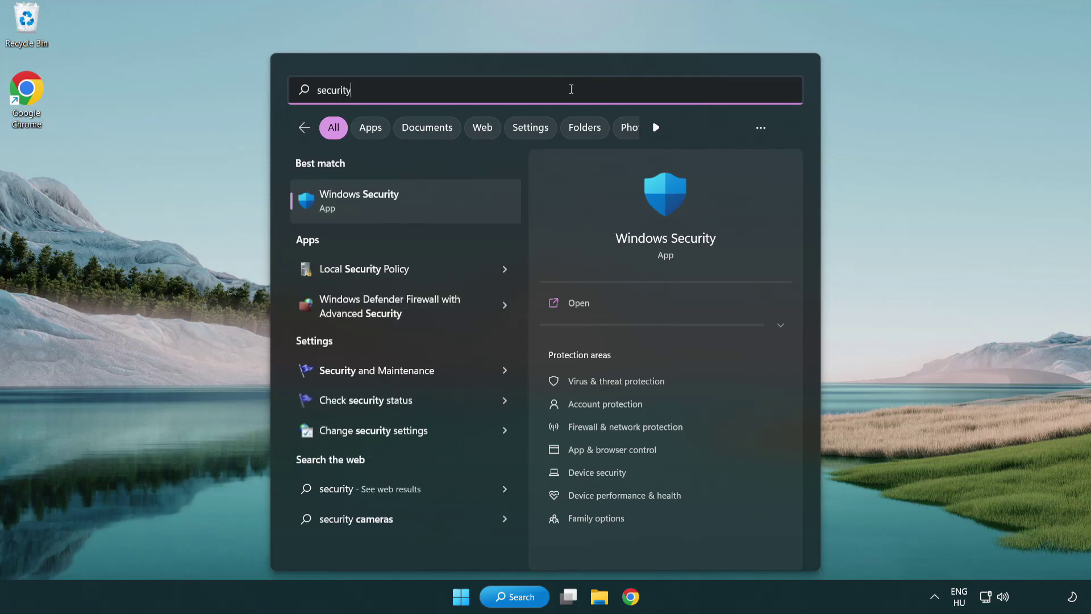
click(446, 208)
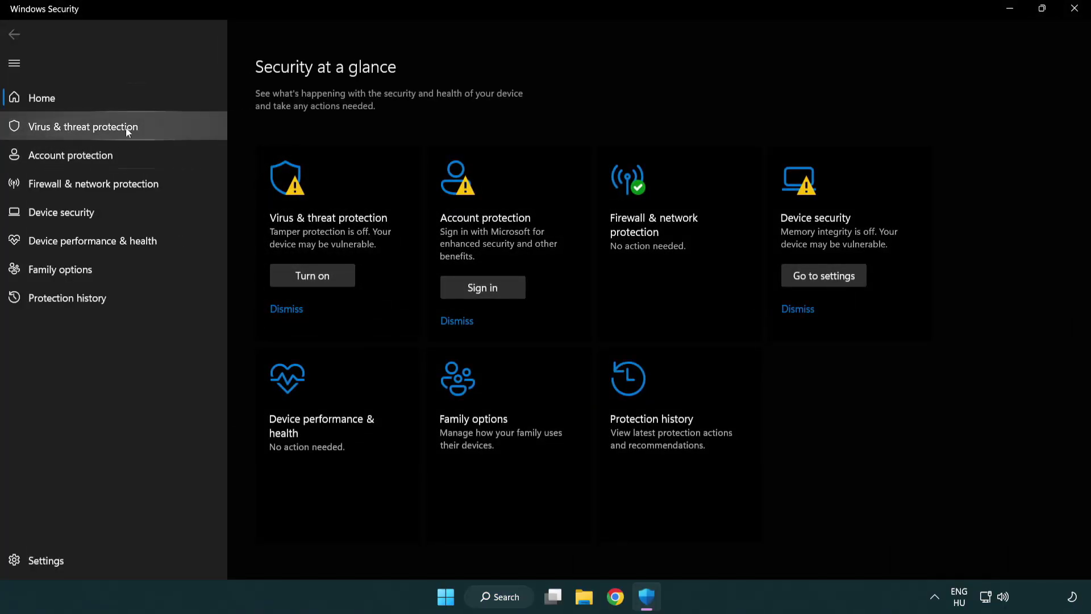
Step: Open the Microsoft Defender Antivirus exclusions list in the virus and threat protection settings
click(165, 131)
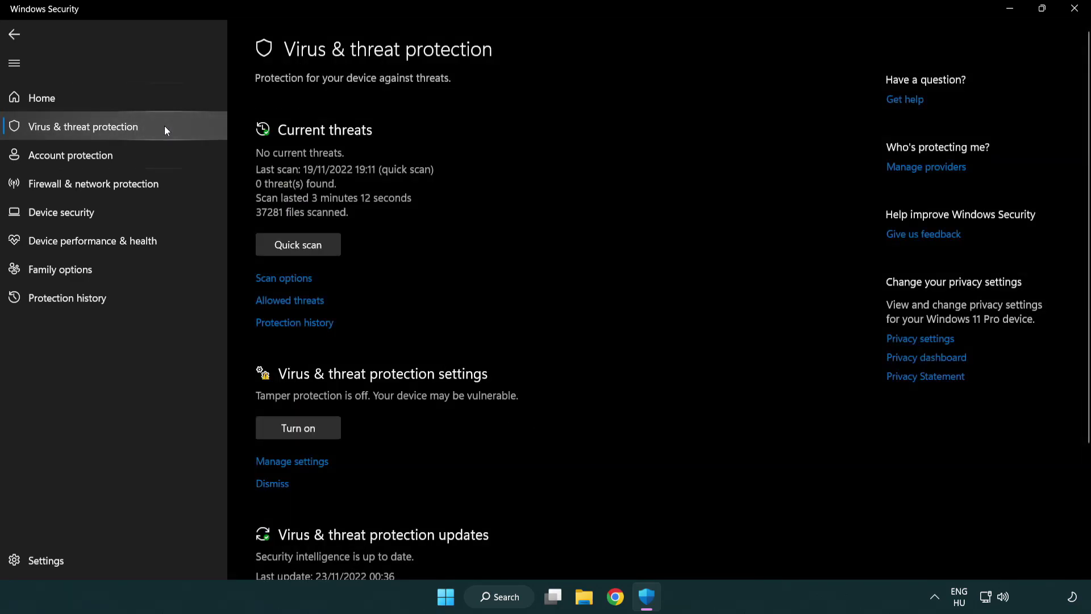
scroll(315, 233, down, 3)
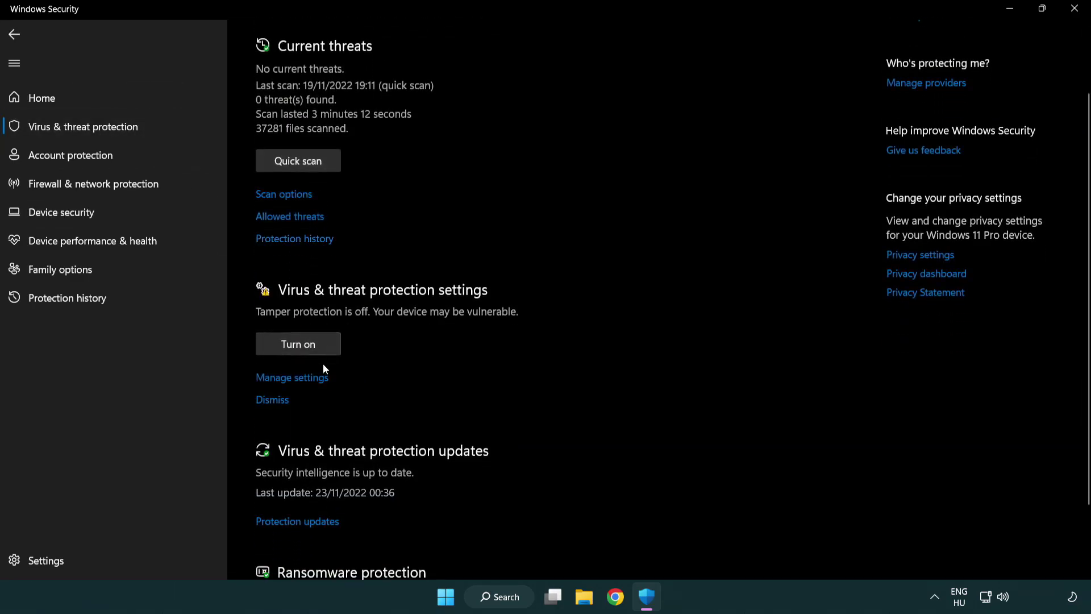
click(291, 378)
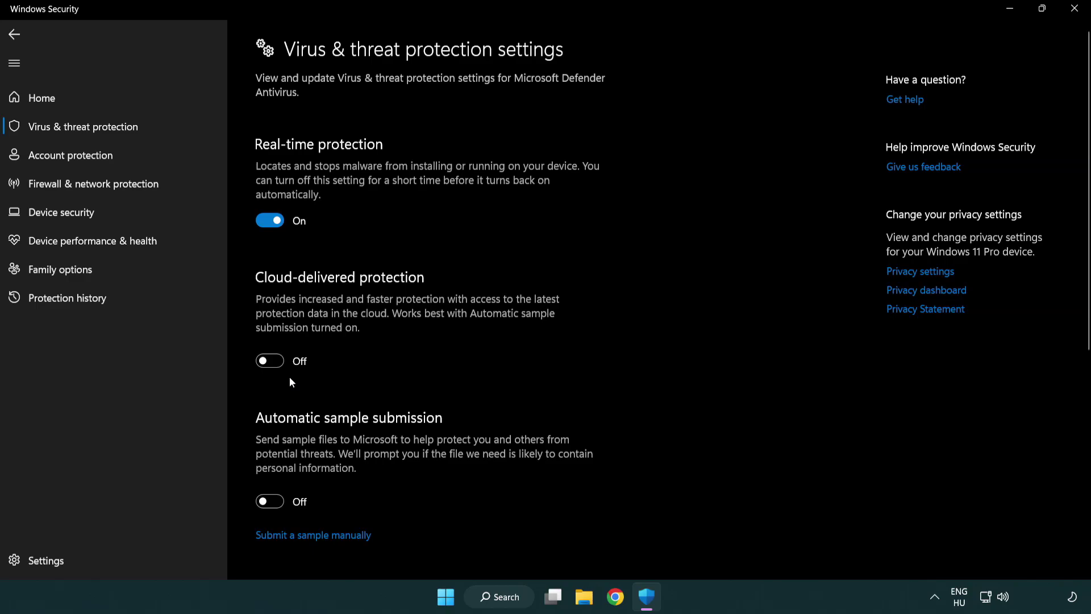
scroll(291, 380, down, 10)
scroll(291, 376, down, 1)
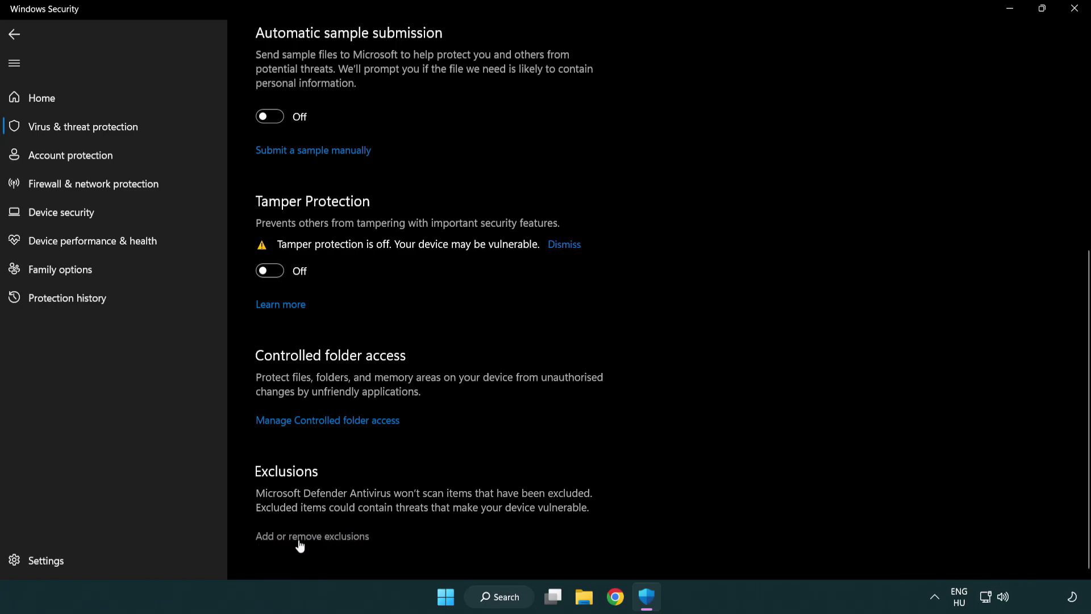
click(318, 545)
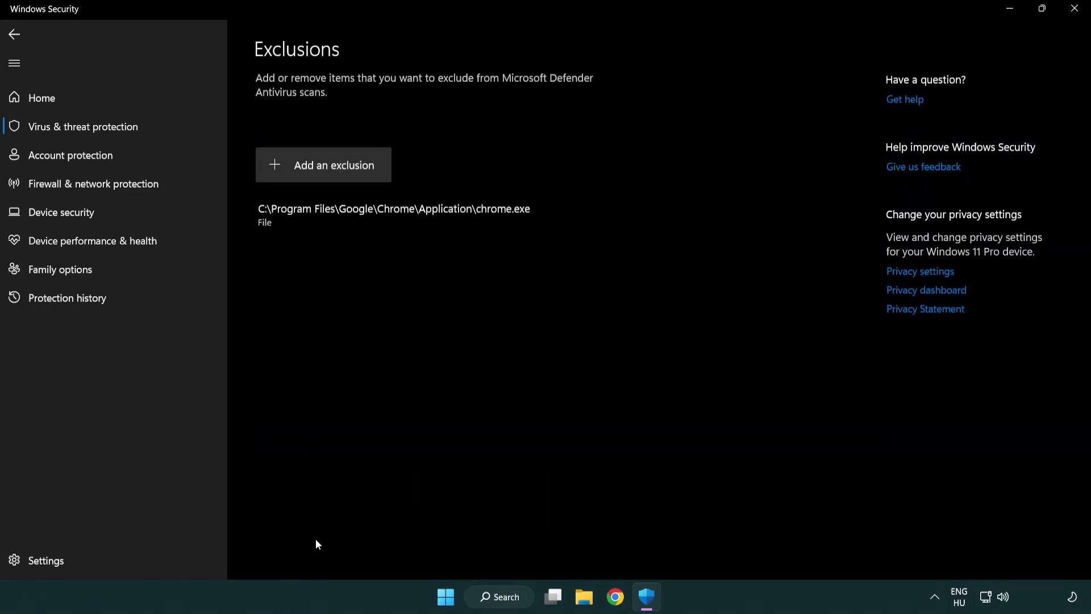
Step: Add the NOT WORKING APP shortcut from its folder in C:\Program Files (x86) as a file exclusion, and close Windows Security
click(328, 170)
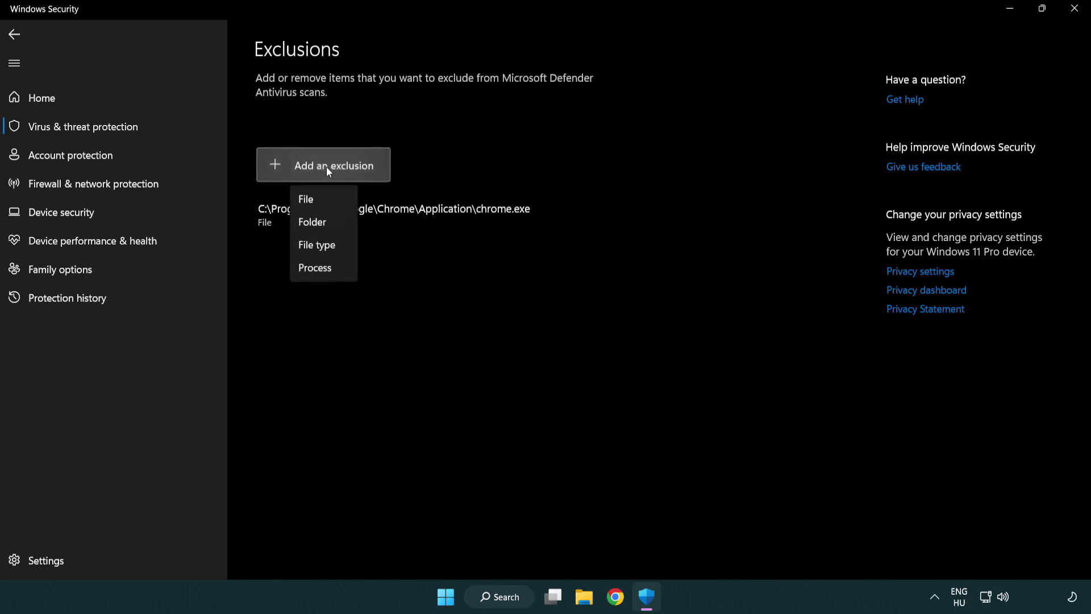
click(328, 200)
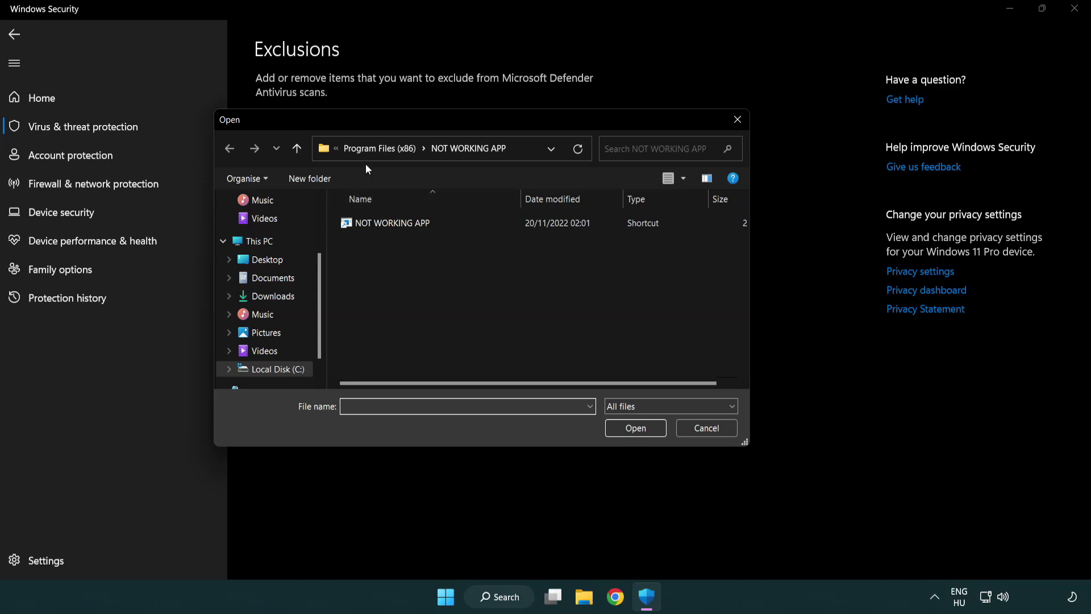
click(370, 149)
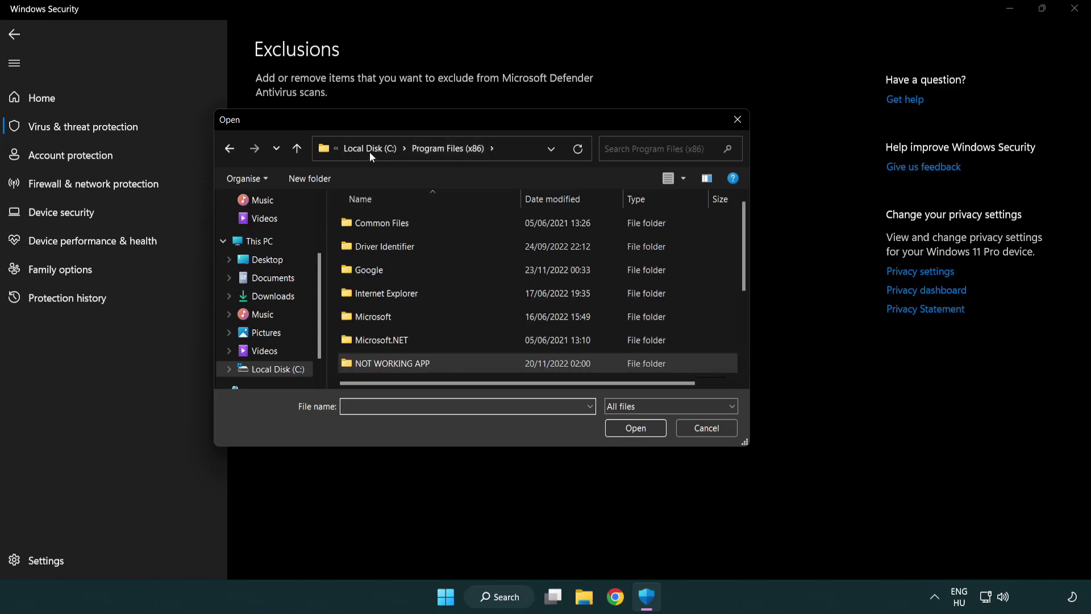
click(370, 150)
click(357, 149)
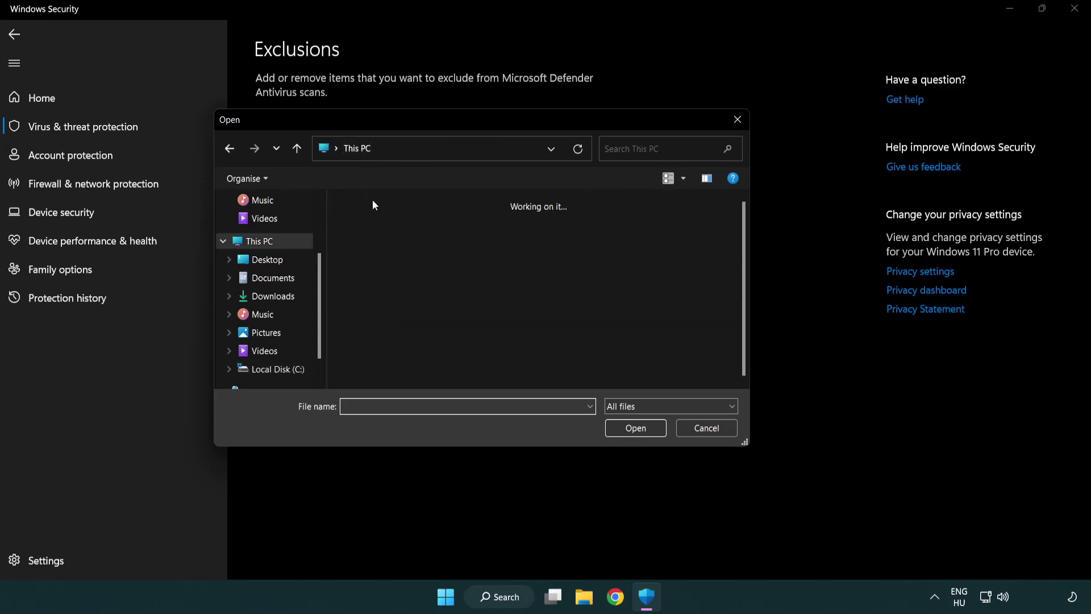
double_click(398, 377)
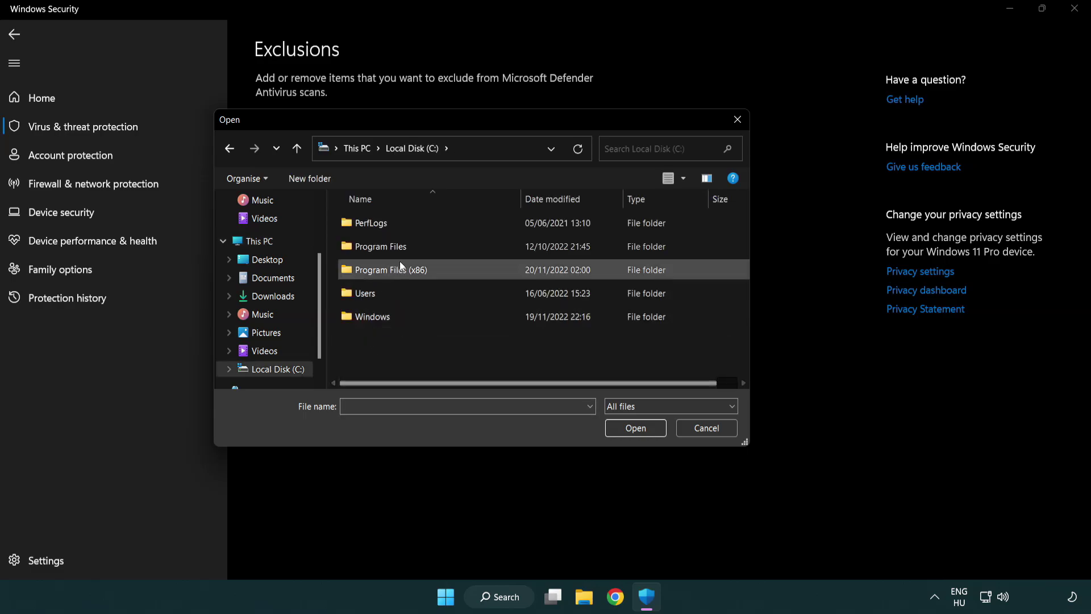
double_click(398, 268)
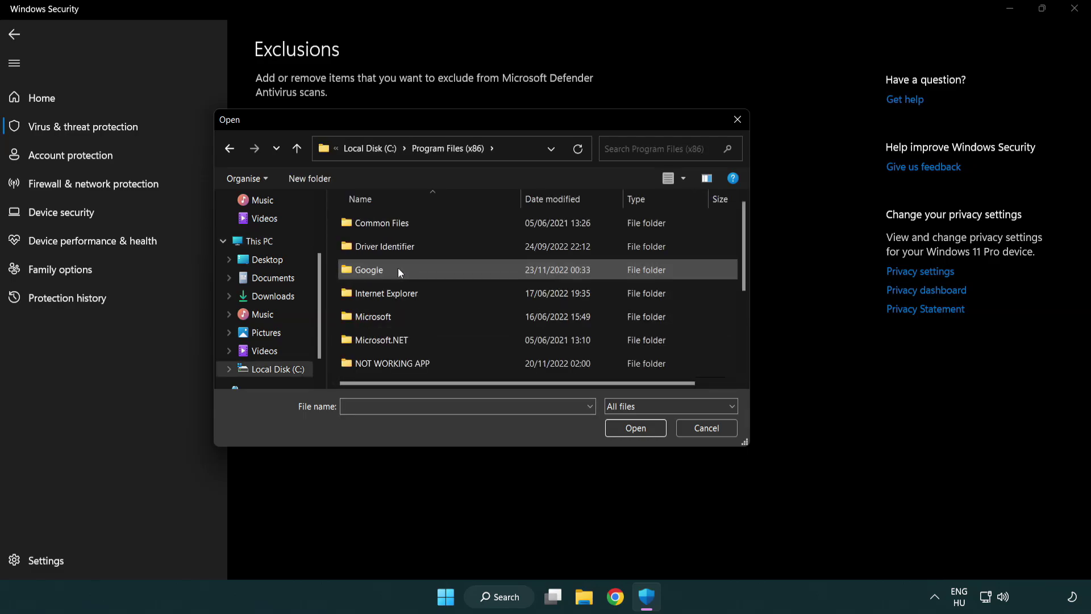
double_click(407, 364)
click(386, 223)
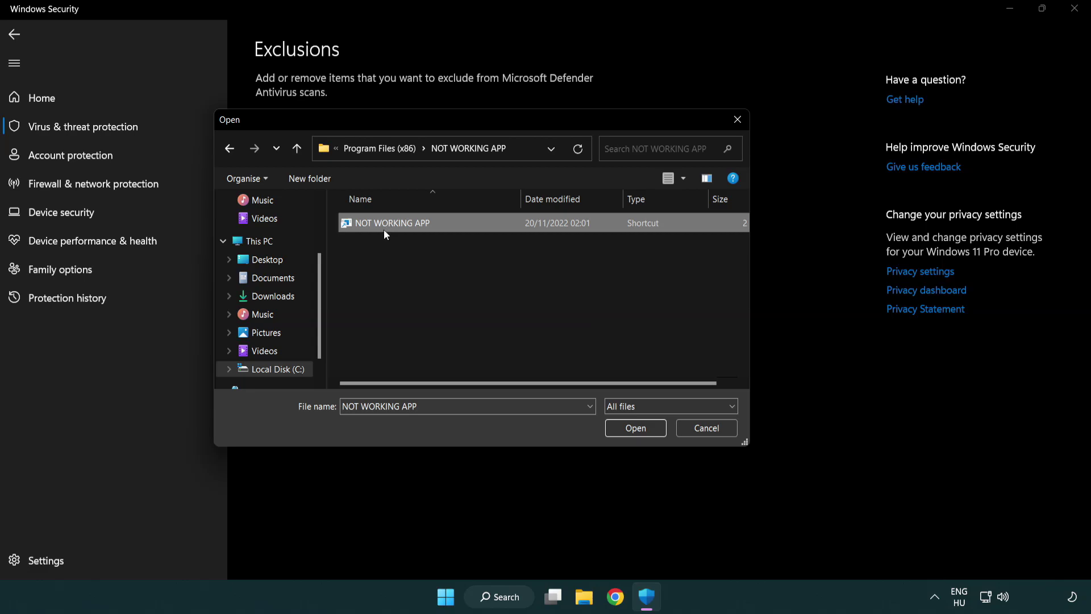
click(635, 428)
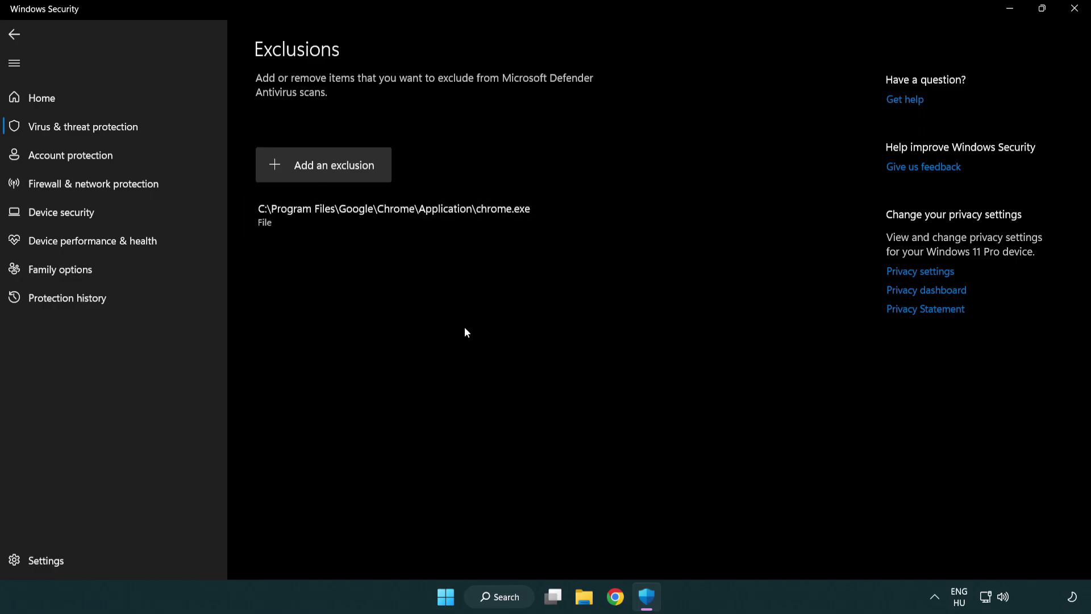
click(1074, 9)
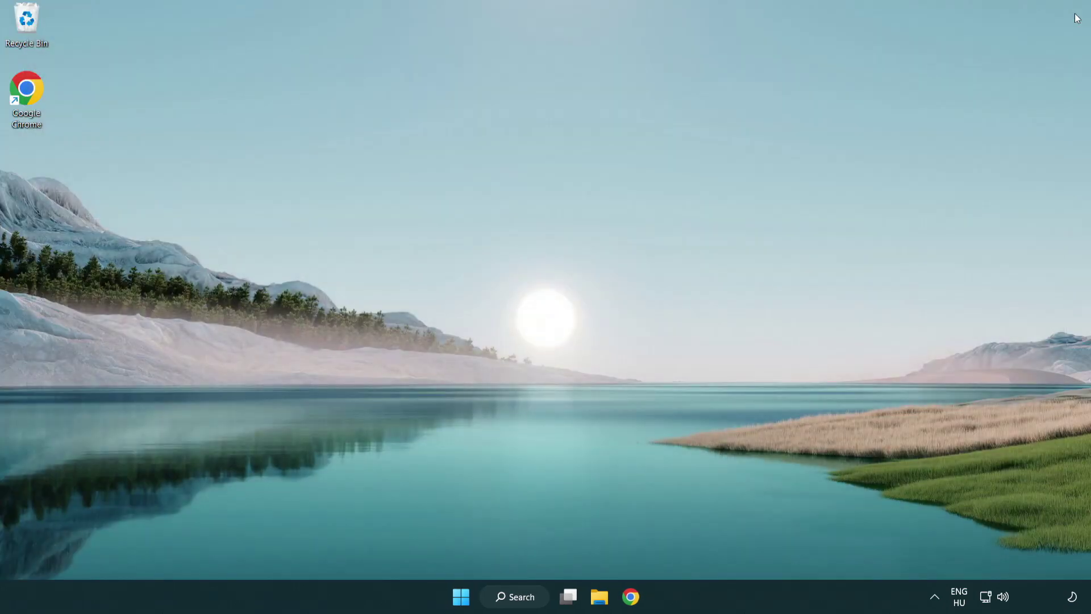
Step: Open the Windows power options for the computer
click(461, 596)
click(722, 547)
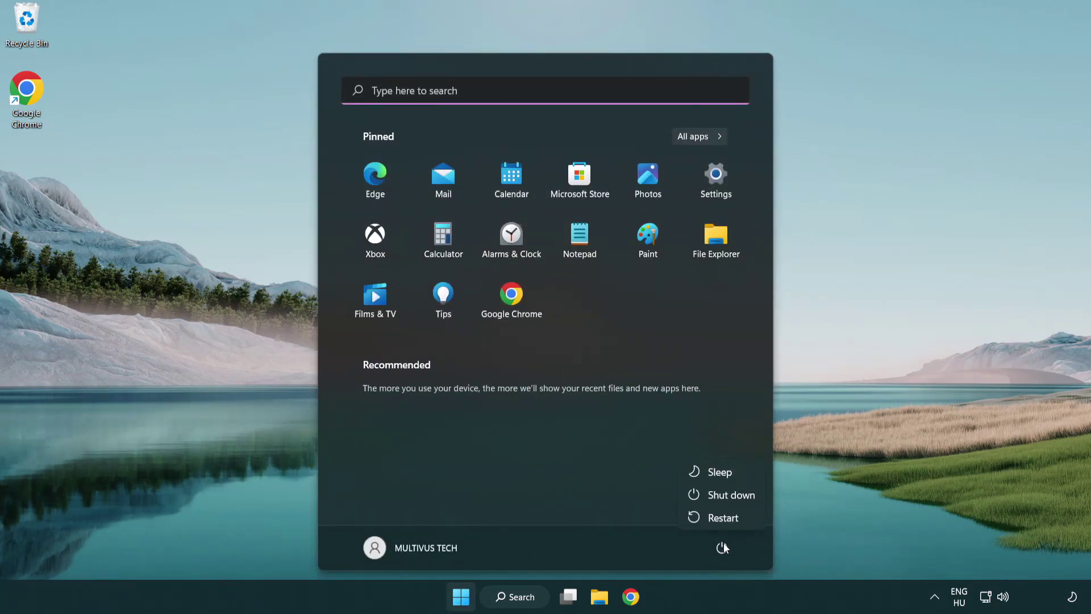